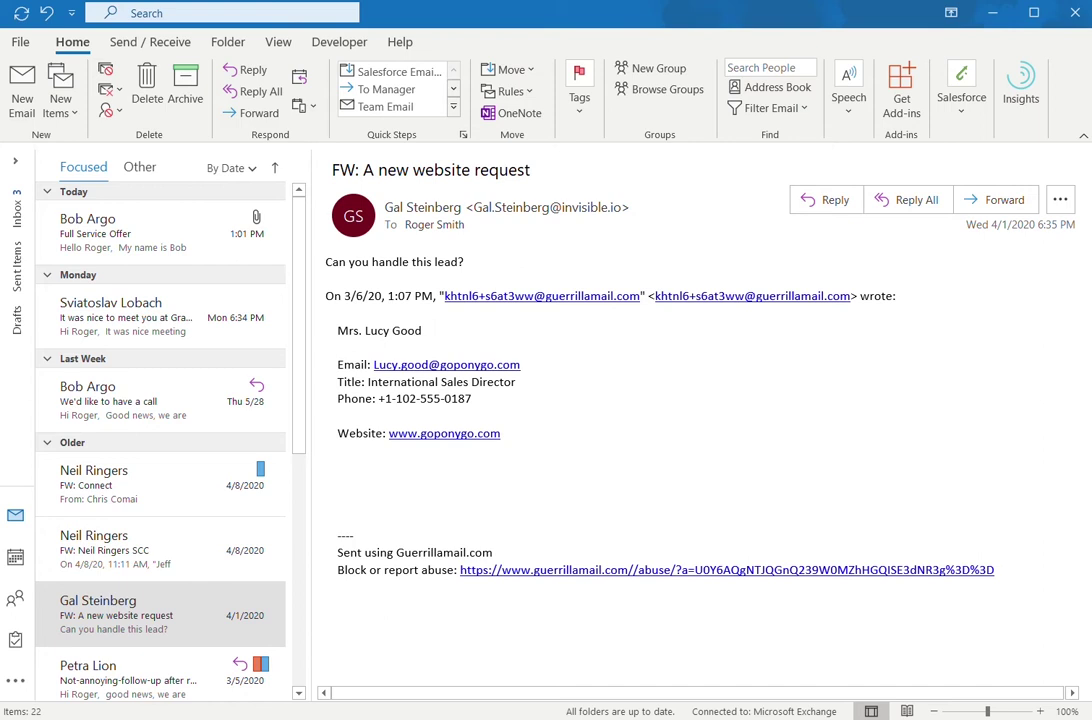
Step: Show the Salesforce add-in dropdown for the 'FW: A new website request' email
left_click(961, 92)
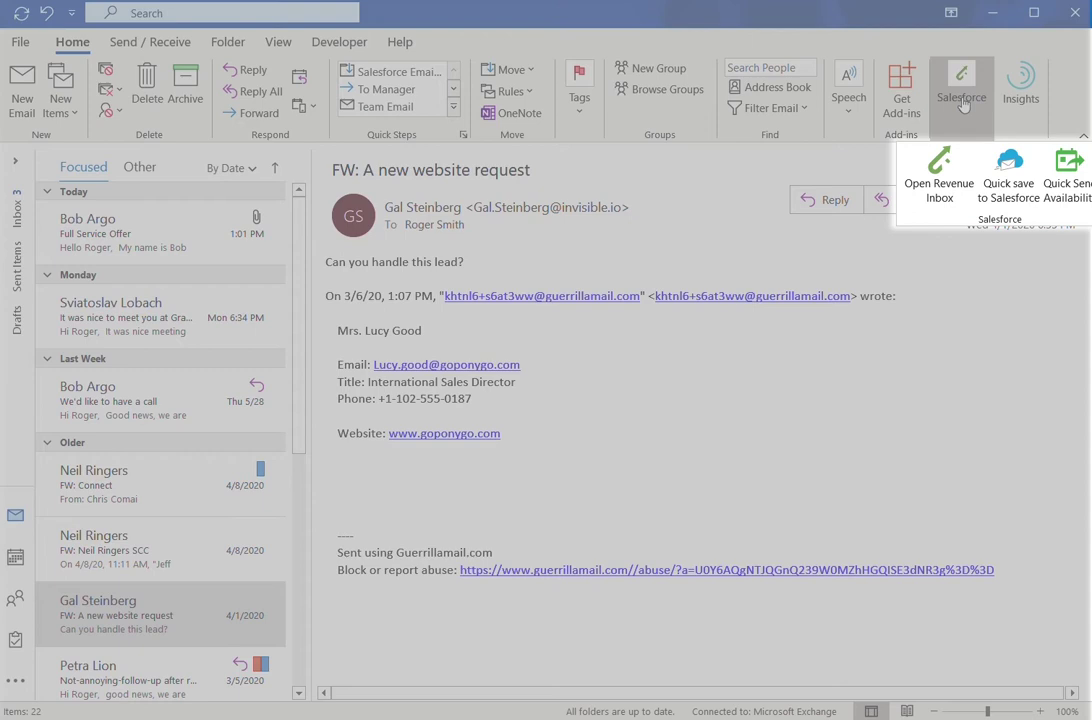
Step: Launch the Revenue Inbox side pane beside the website-request email
left_click(936, 189)
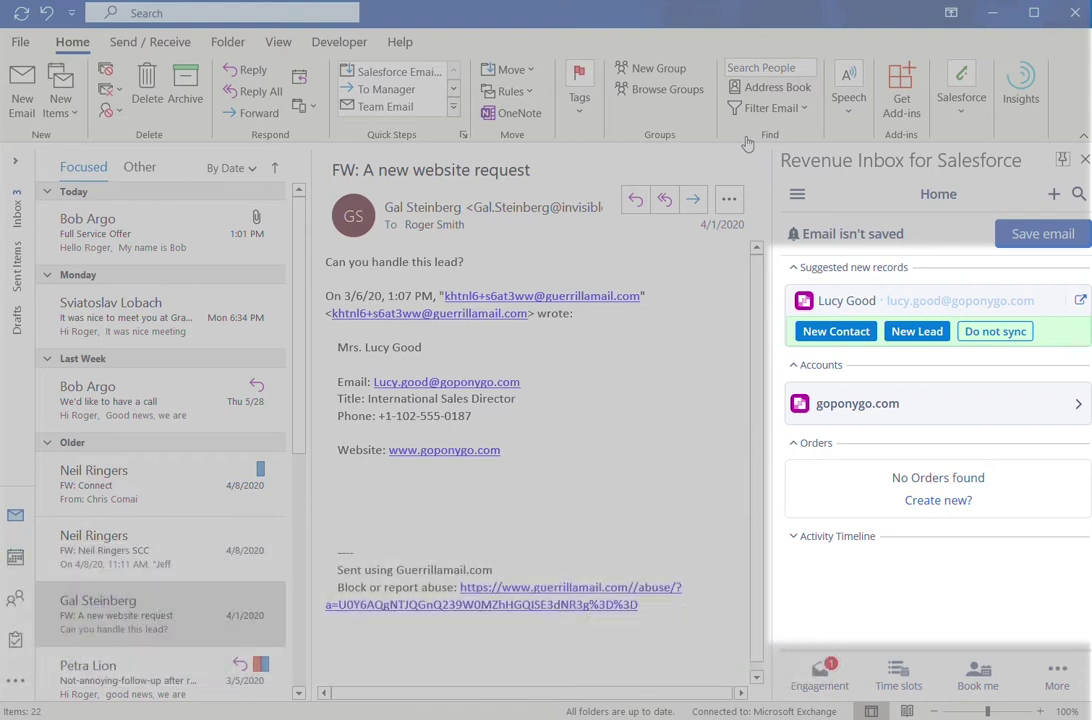
Step: Create the parsed lead as a new Salesforce contact after reviewing all fields
left_click(833, 333)
left_click_drag(1075, 427, 1078, 527)
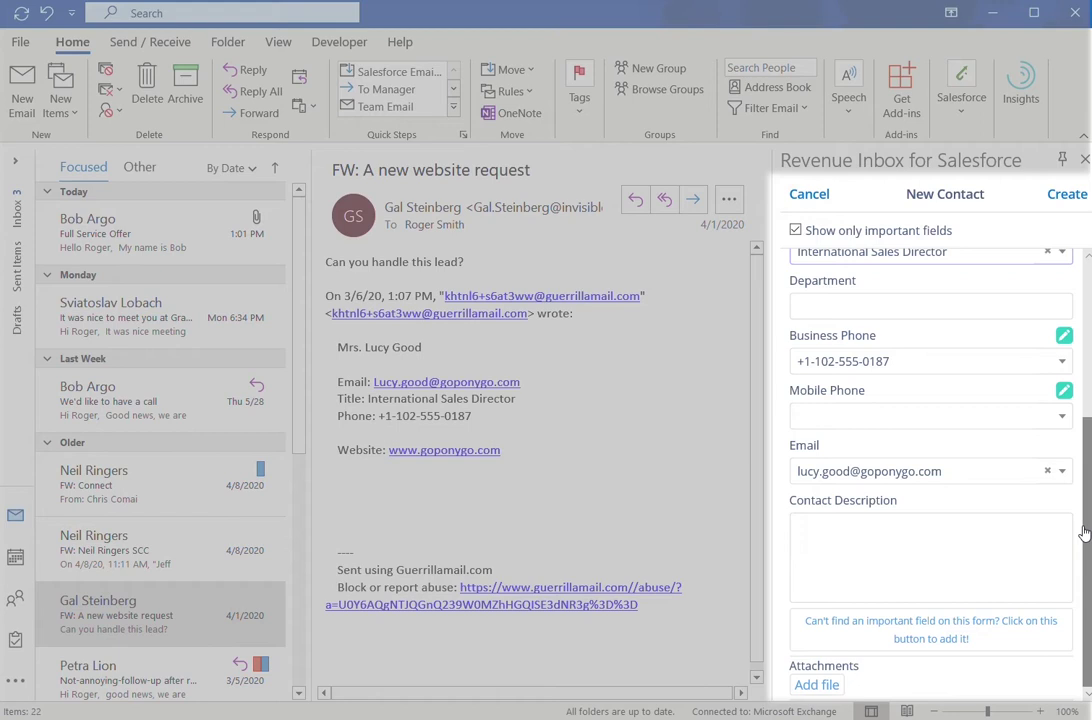
left_click(796, 230)
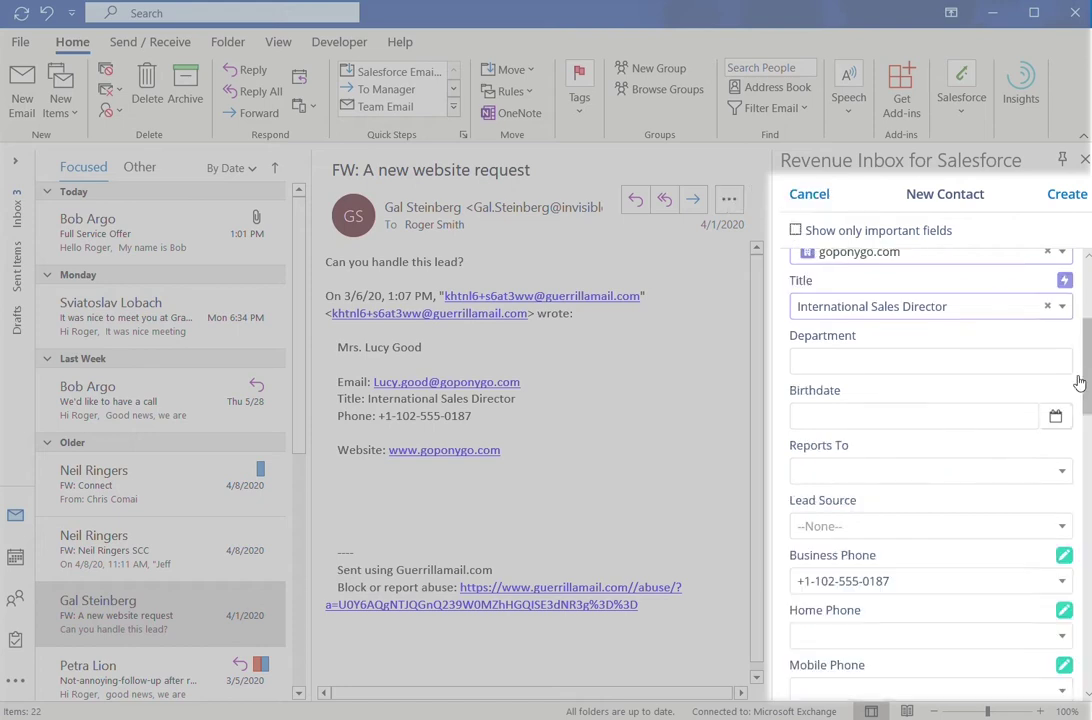
mouse_move(1087, 383)
left_mouse_down()
mouse_move(1075, 403)
mouse_move(1066, 647)
left_mouse_up()
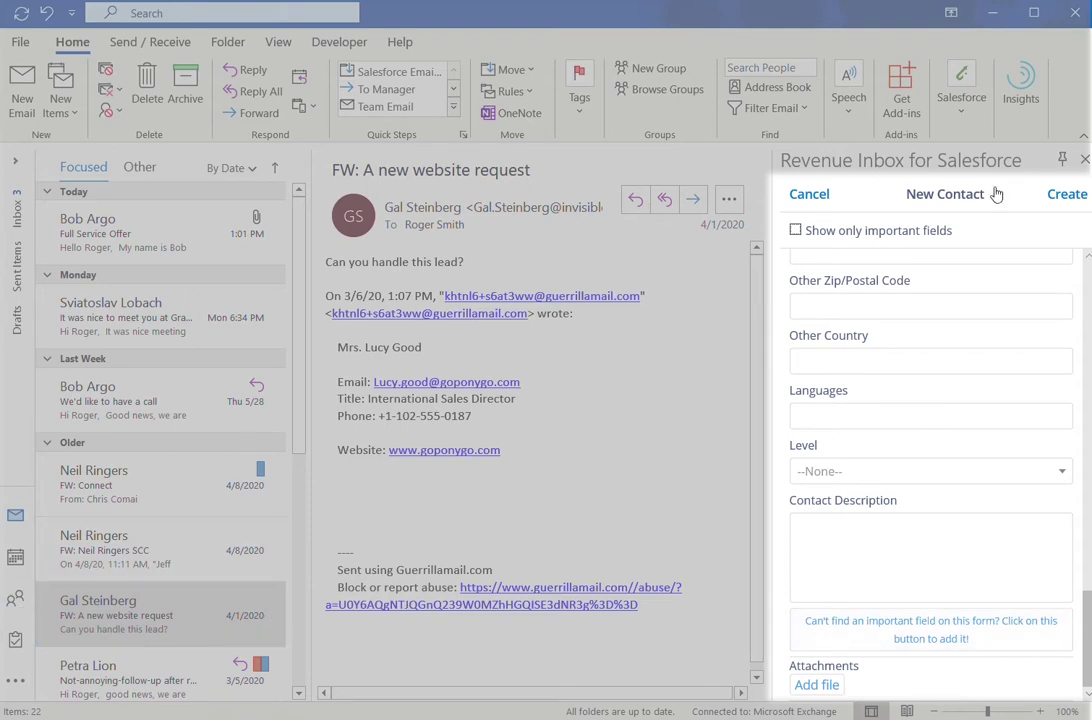
left_click(1067, 195)
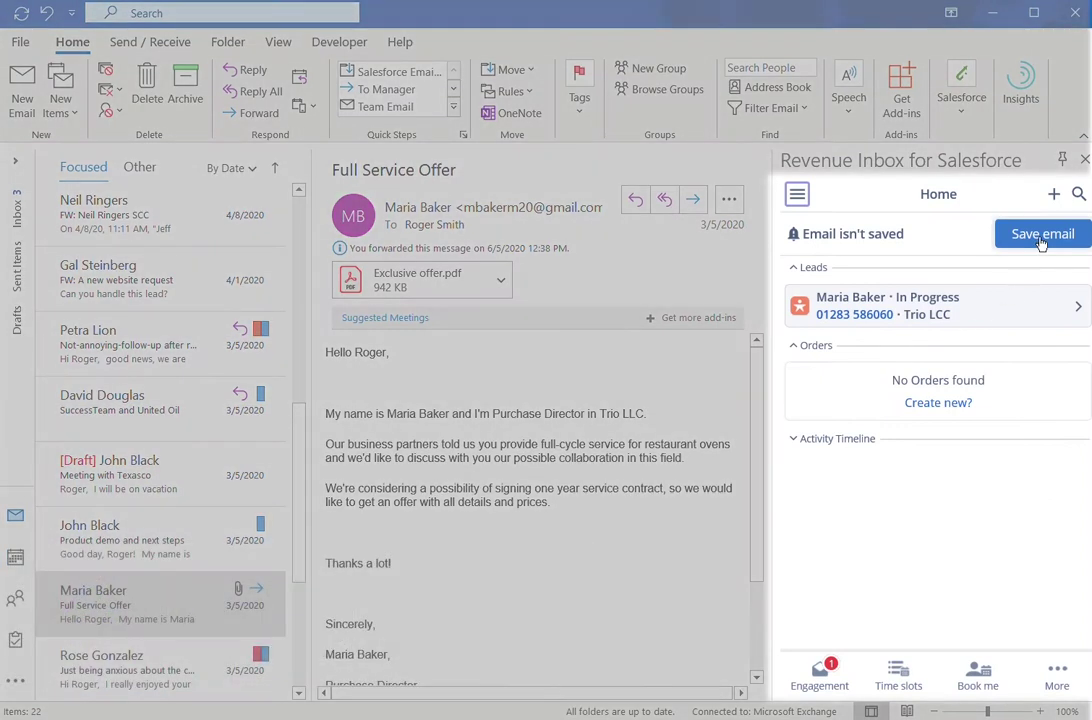
Step: Begin saving the Full Service Offer email, searching 'and' and linking then unlinking an extra record
left_click(1042, 233)
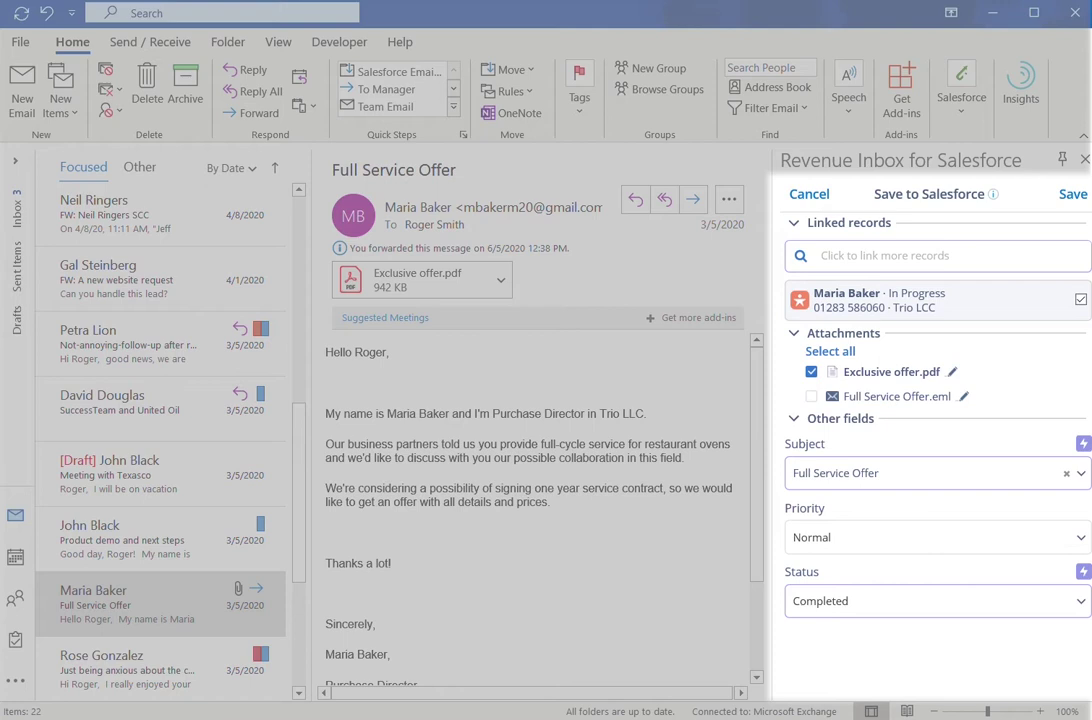
mouse_move(150, 540)
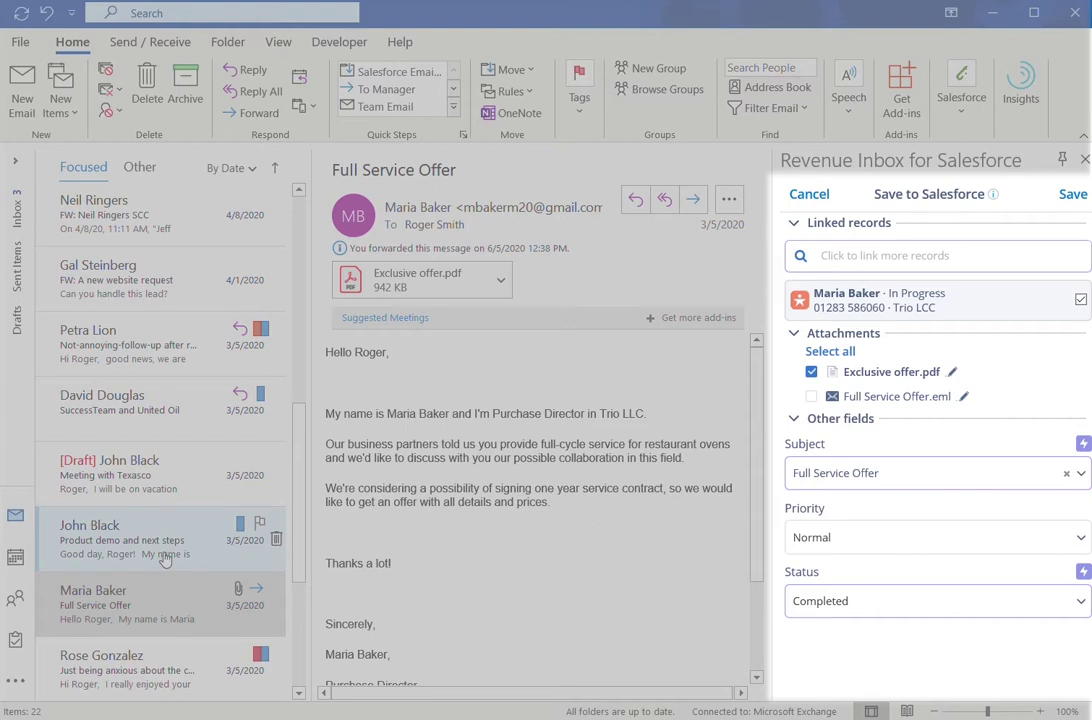
left_click(917, 254)
type("and")
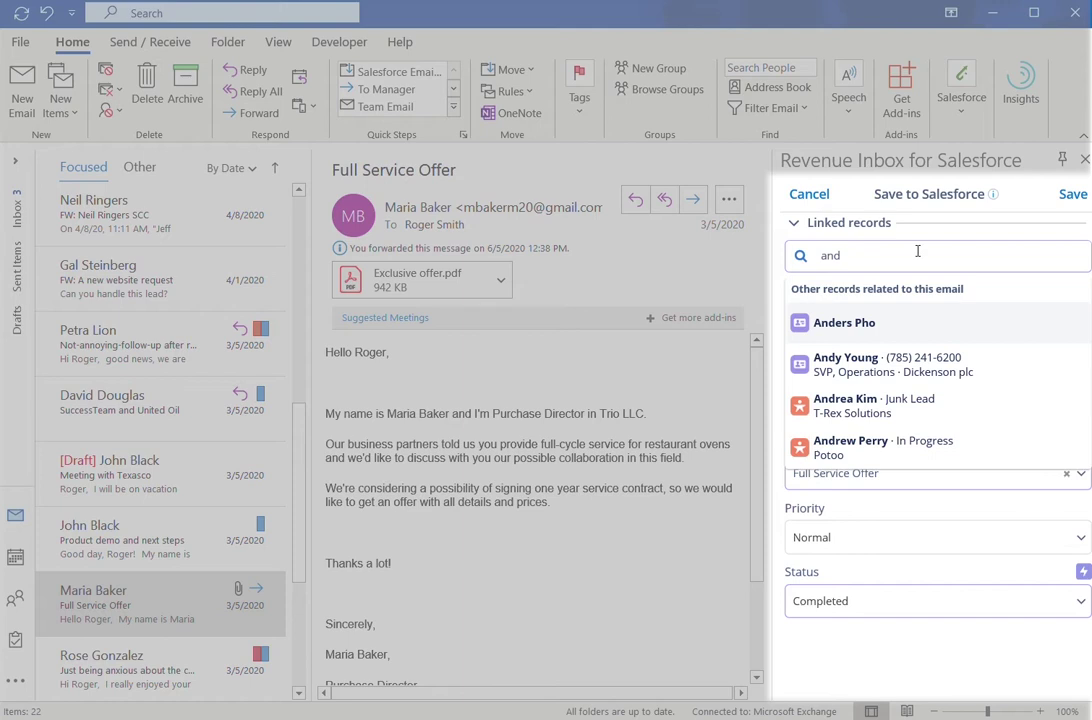
left_click(795, 320)
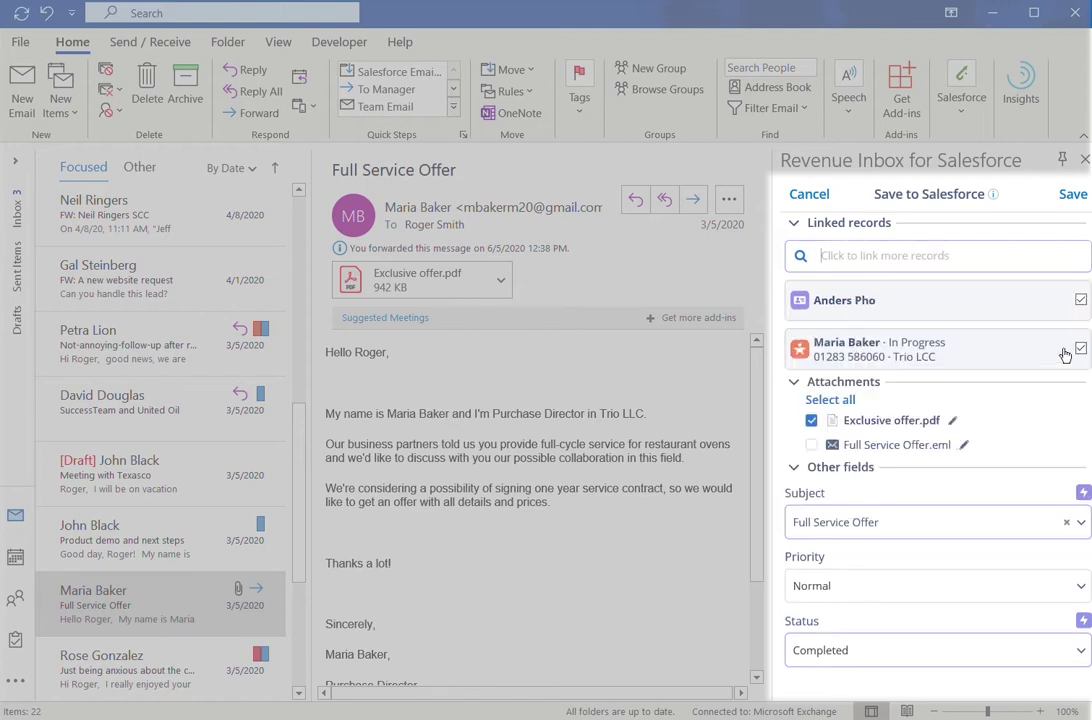
left_click(1081, 301)
Step: Set the email's Status to In Progress and save it to Salesforce
left_click(912, 586)
left_click(894, 658)
left_click(862, 501)
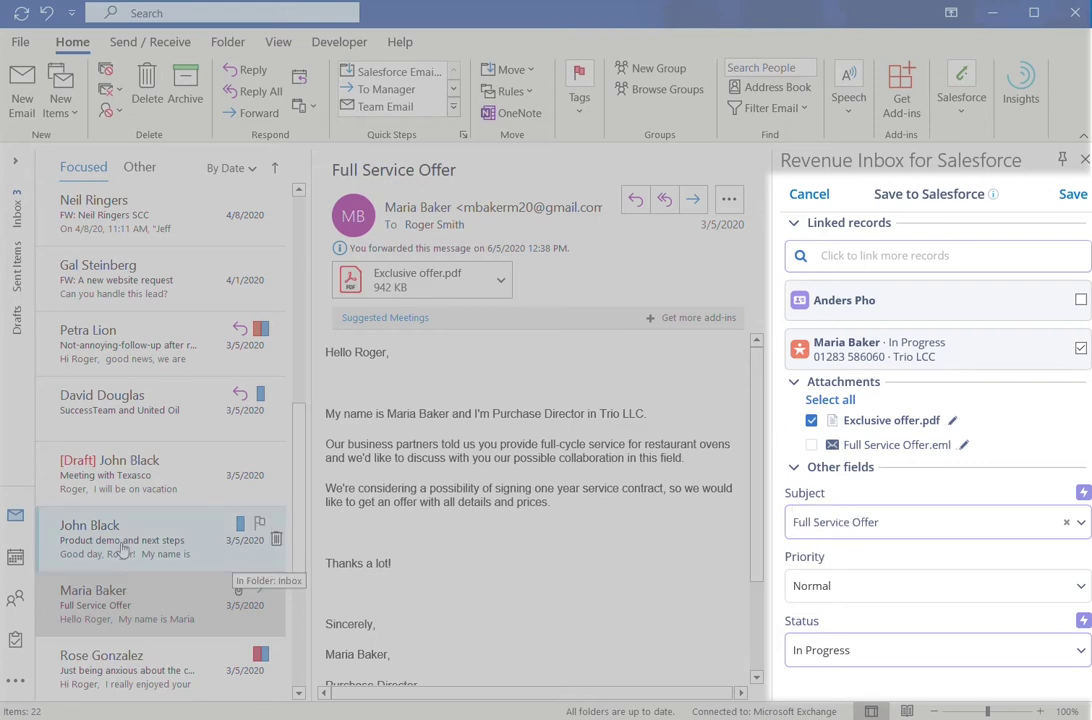
left_click(1070, 198)
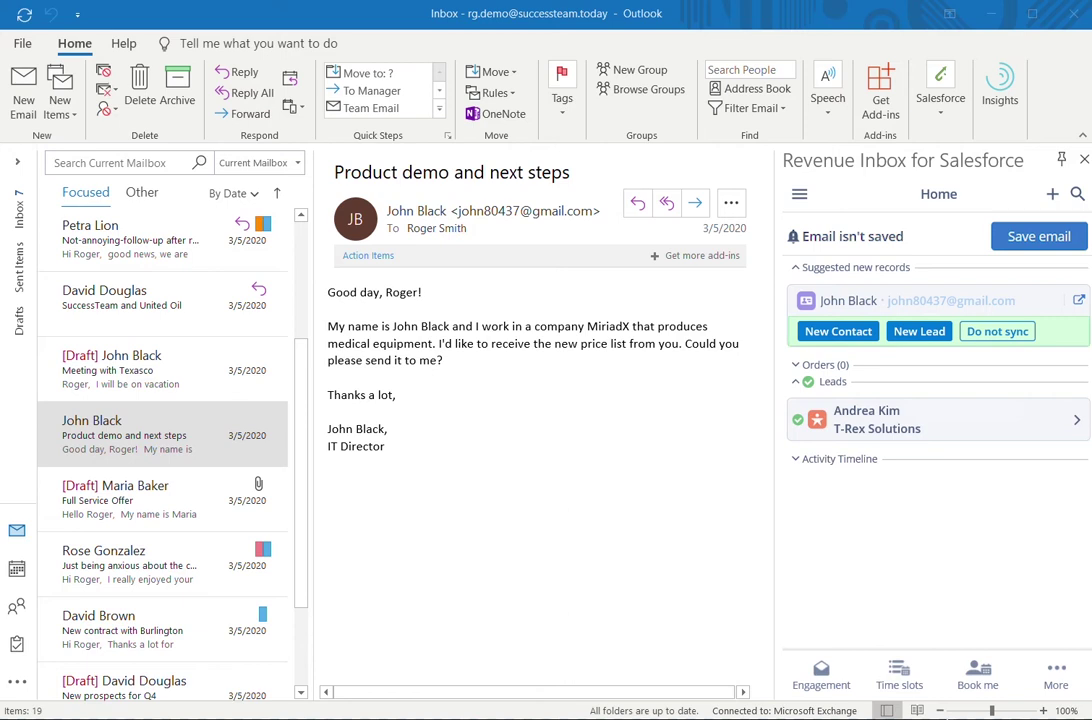
Step: Categorize one message as Salesforce and drag another message onto the Inbox folder
right_click(156, 298)
mouse_move(240, 442)
left_click(358, 466)
left_click_drag(160, 443, 31, 445)
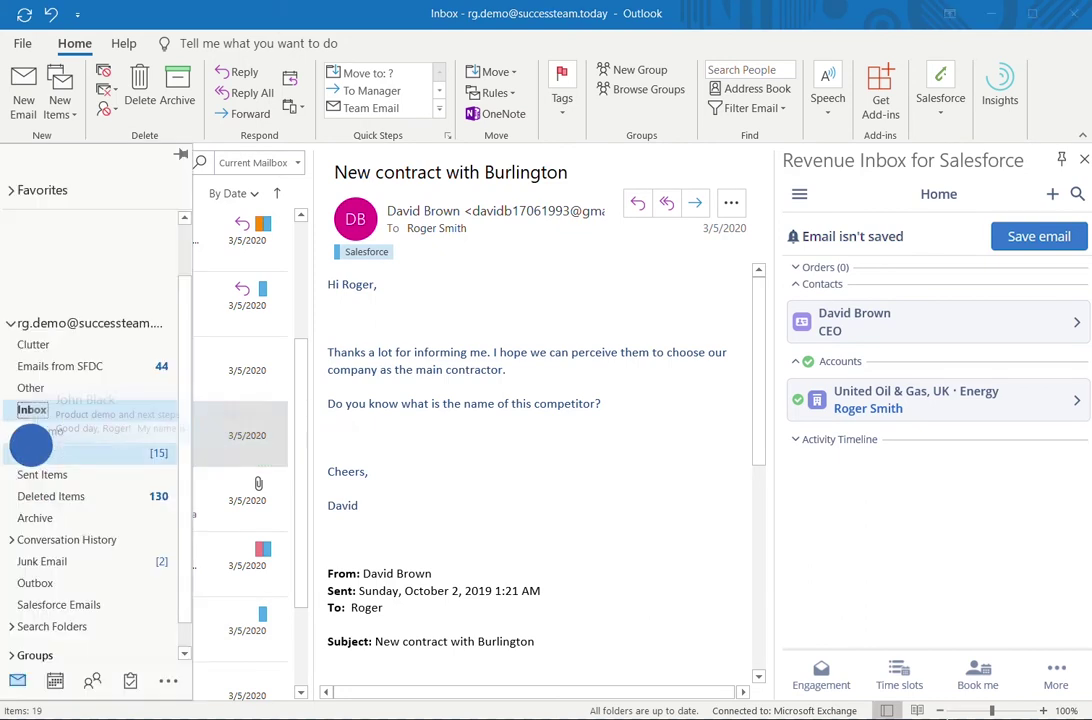
left_click_drag(31, 445, 65, 605)
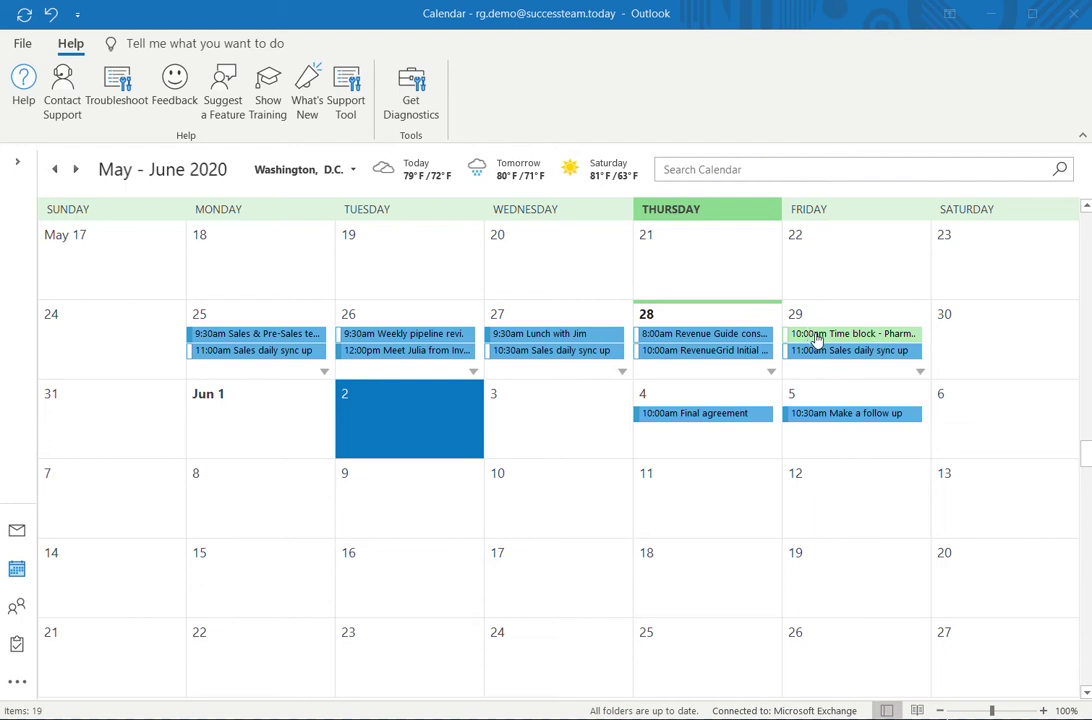
Step: Give the Friday 29 time-block event the Salesforce category
left_click(815, 338)
right_click(817, 340)
mouse_move(869, 460)
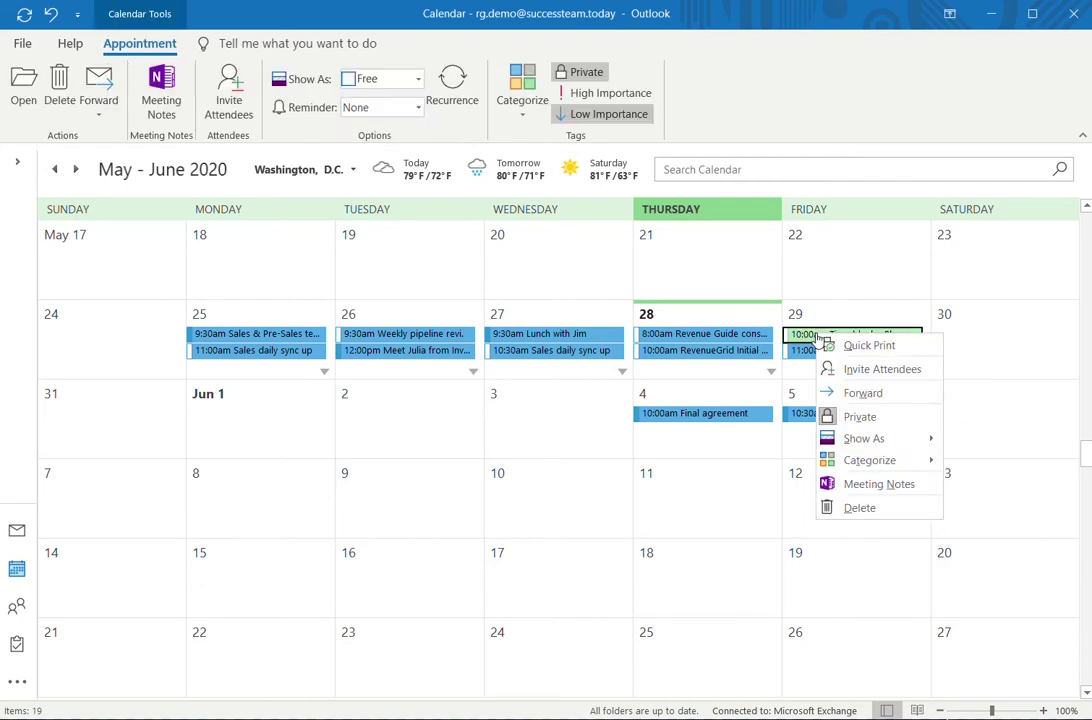
left_click(960, 485)
Step: Open the Sales Webinar meeting with Revenue Inbox alongside it
scroll(536, 492, "down", 1)
left_click(560, 573)
double_click(560, 573)
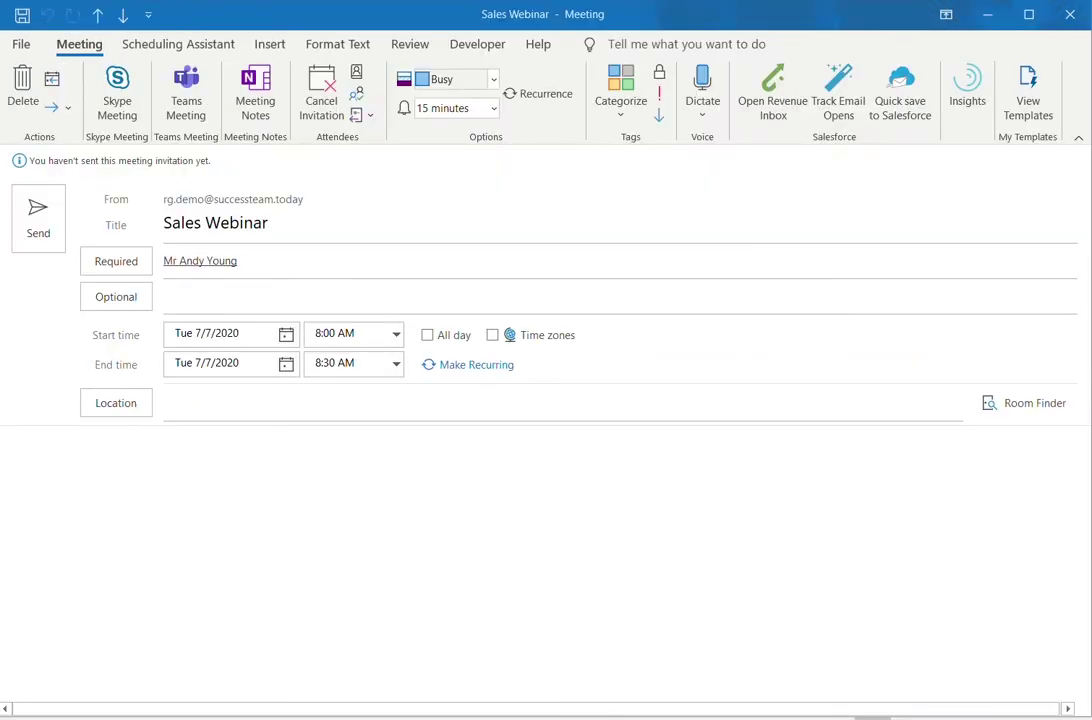
left_click(770, 92)
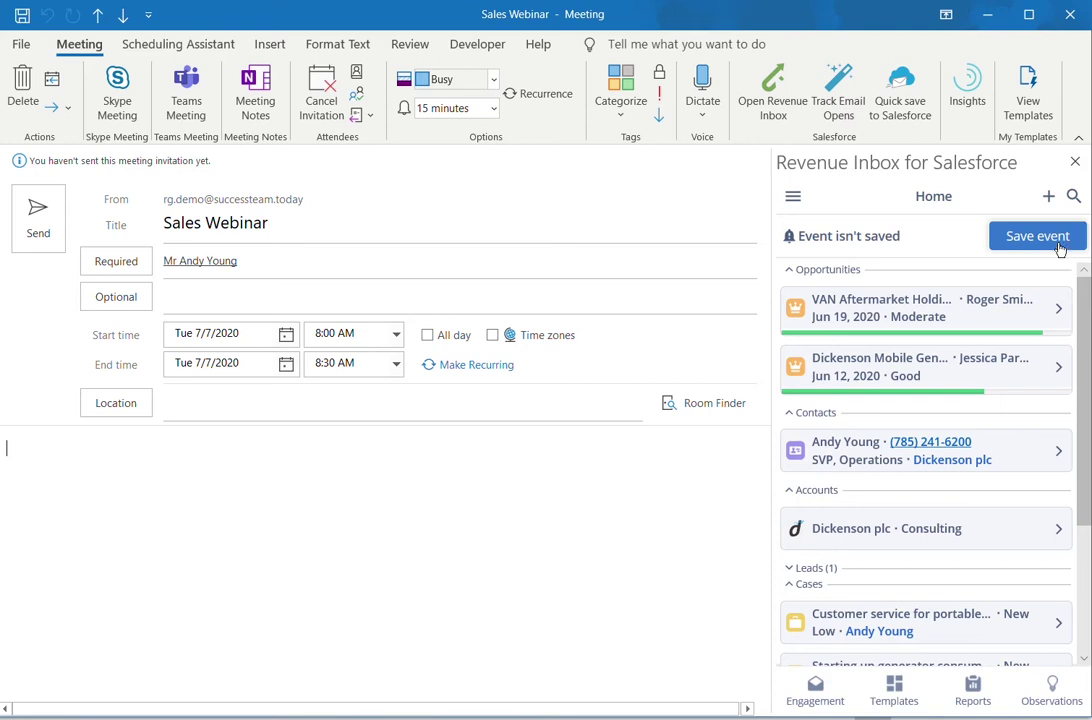
Step: Save the Sales Webinar linked only to the 'portable' generators case, then close it
left_click(1059, 246)
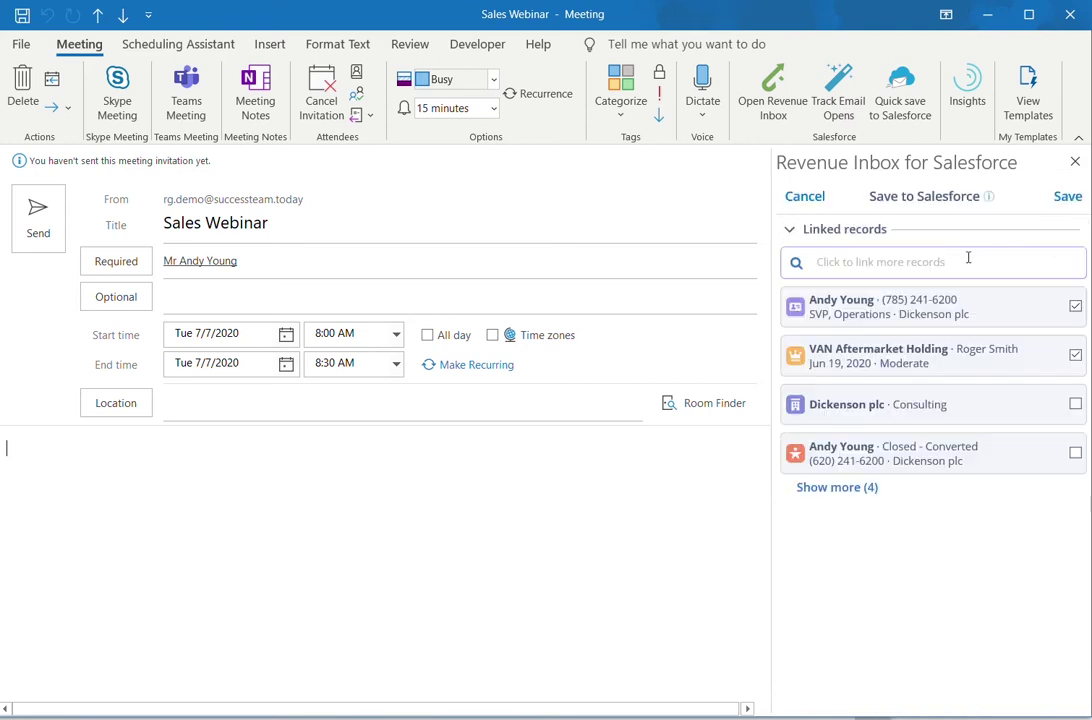
left_click(968, 259)
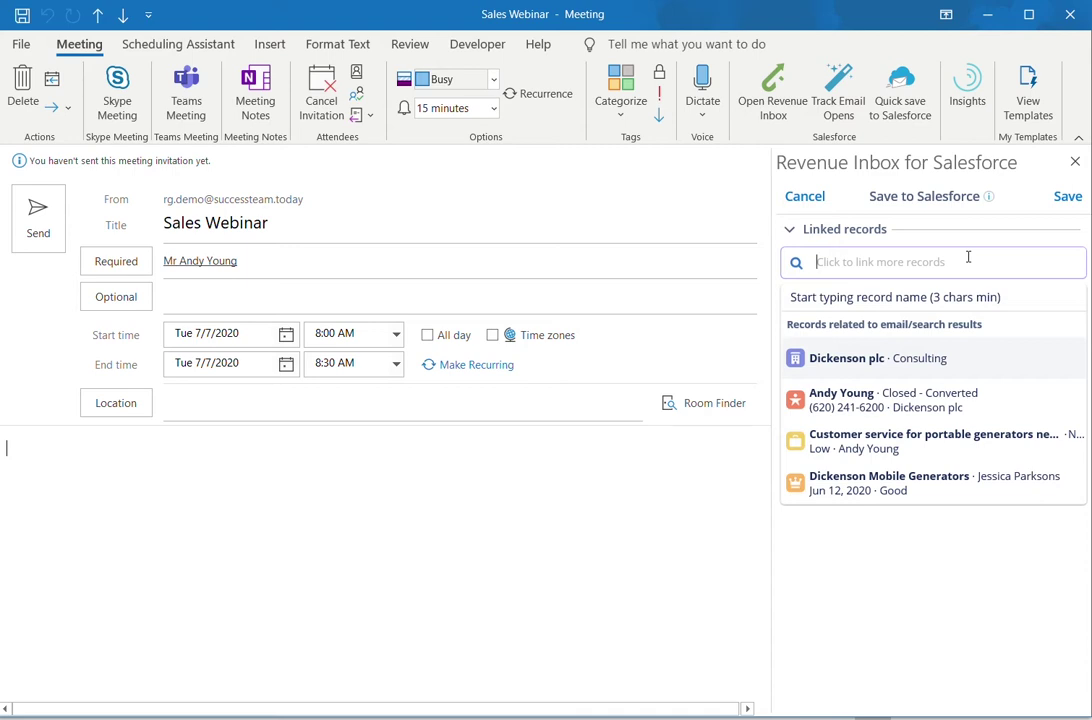
type("portable")
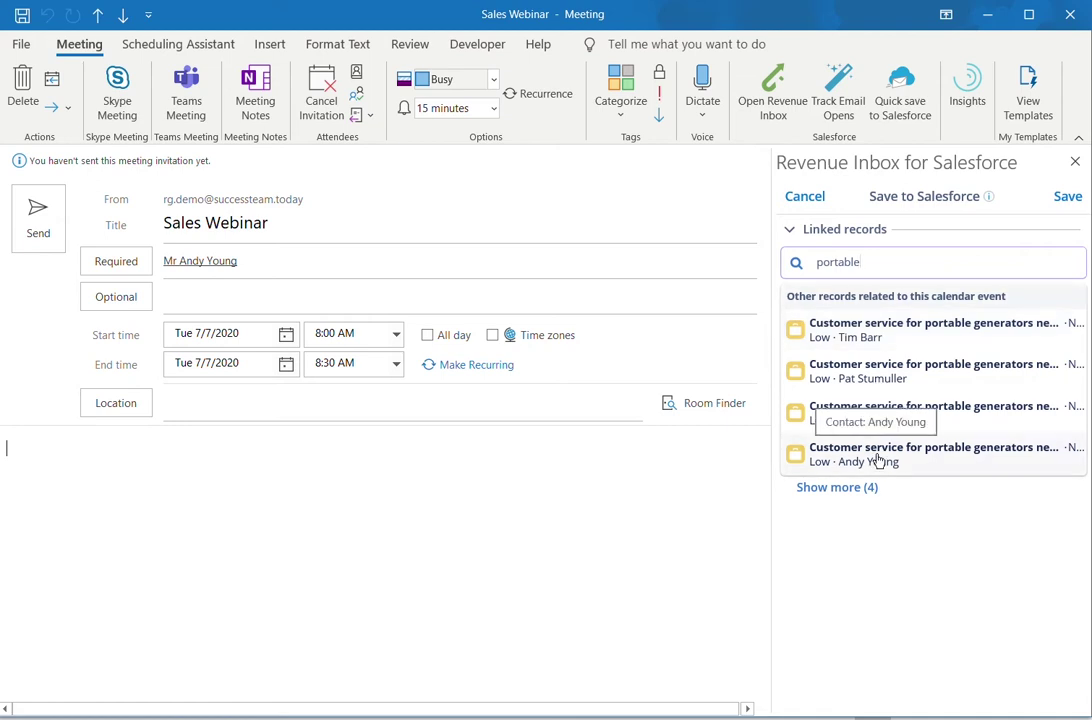
left_click(878, 461)
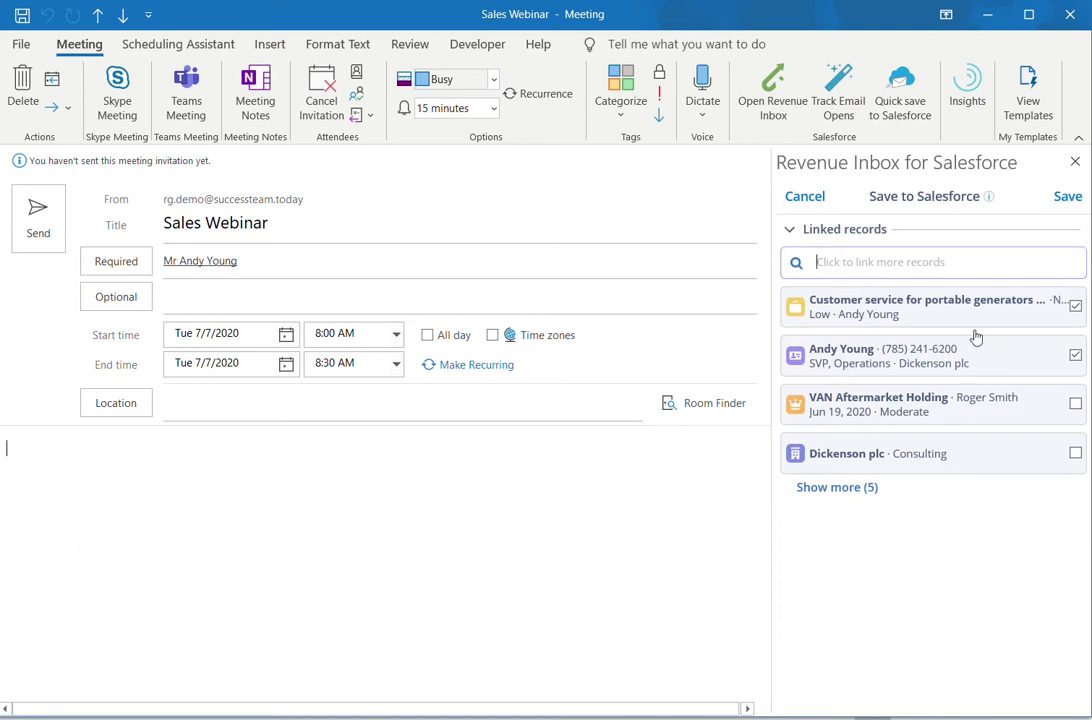
left_click(1075, 356)
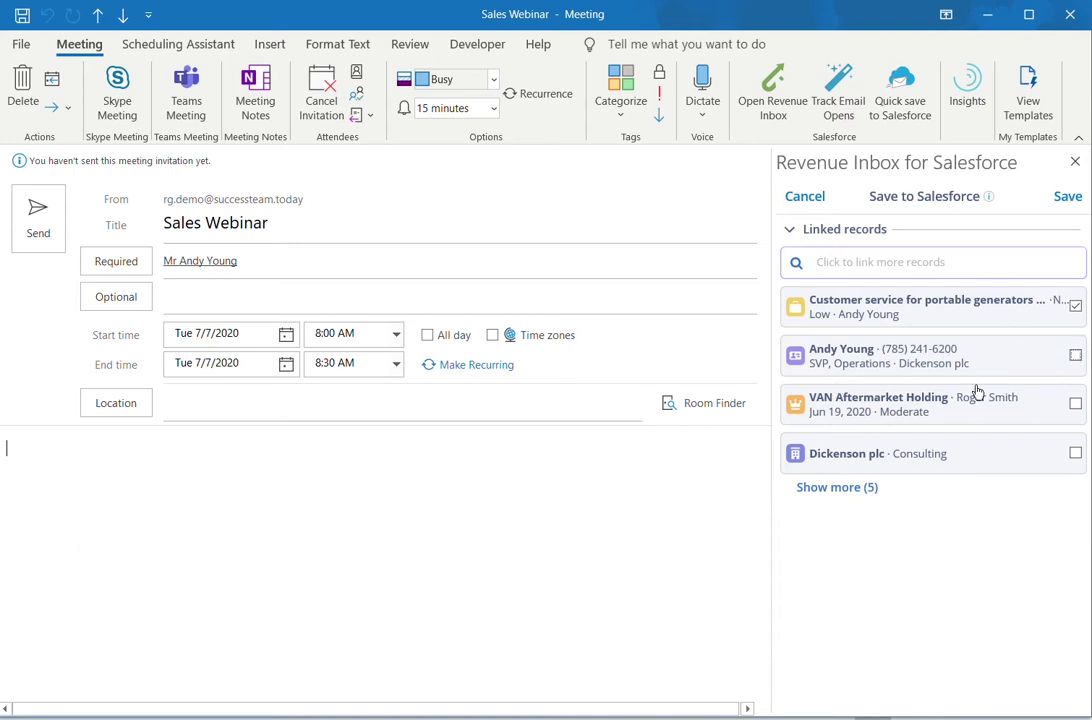
left_click(1072, 198)
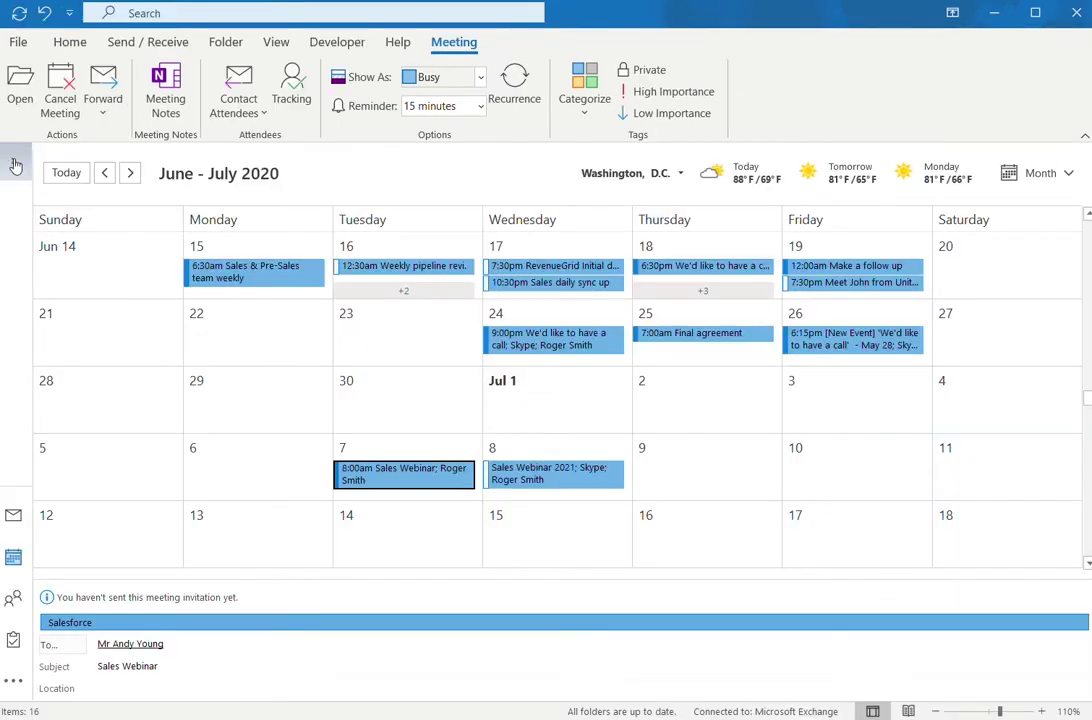
left_click(14, 150)
Step: Show the shared ms calendar and open its 8:00pm appointment
left_click(33, 536)
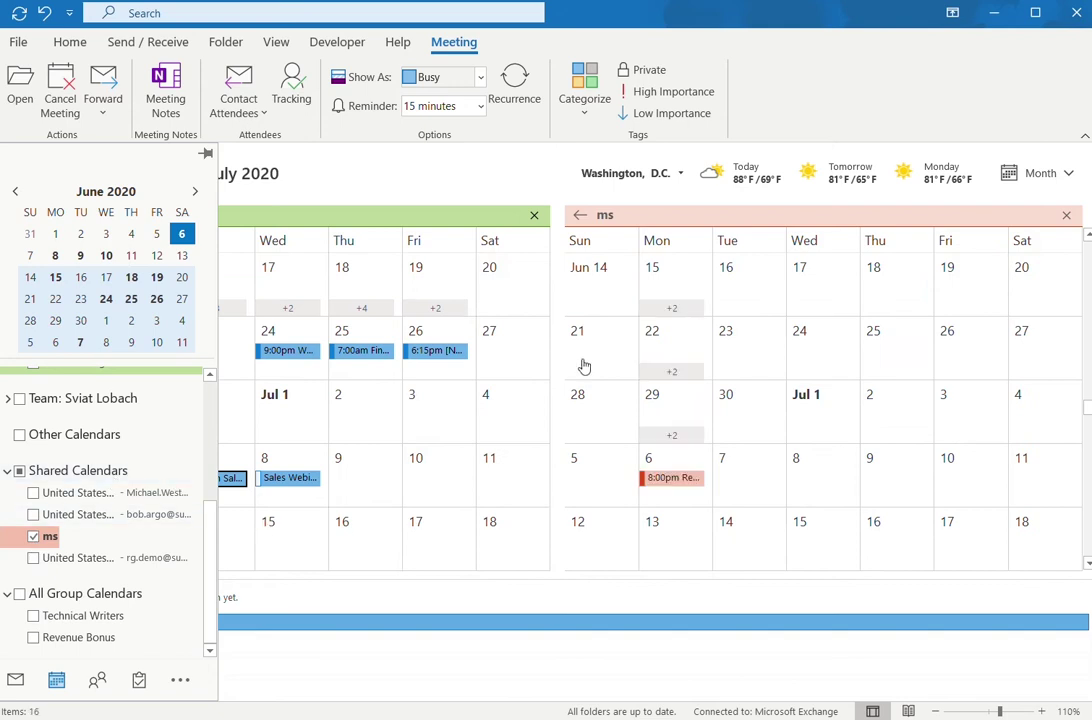
double_click(673, 480)
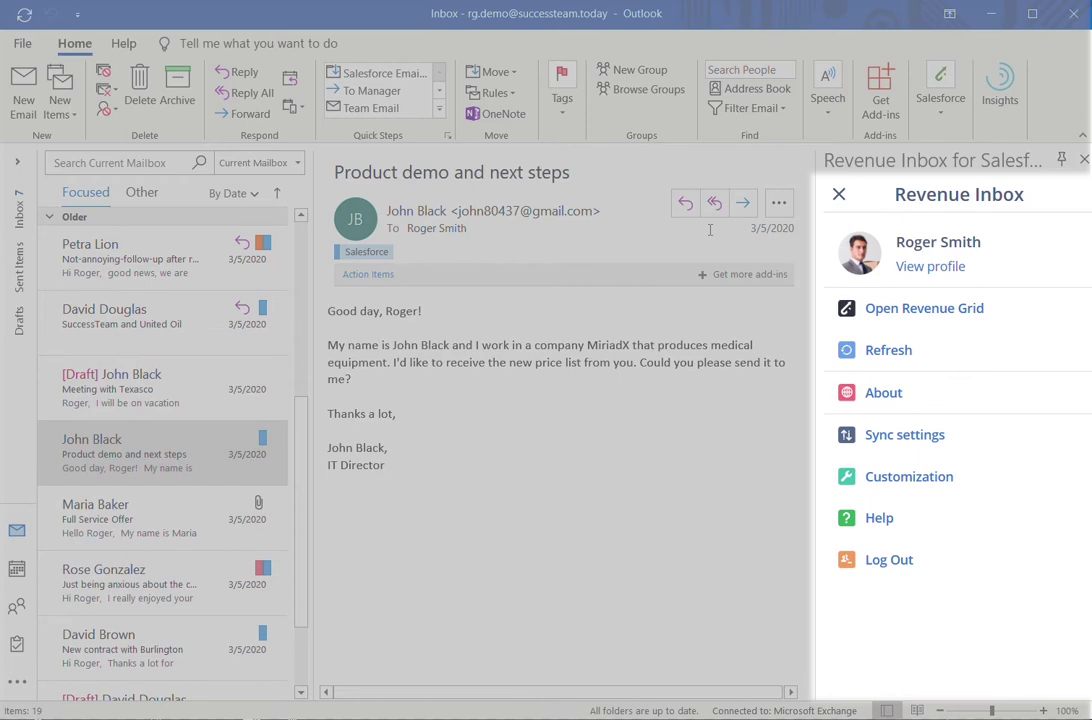
Step: Open Sync settings from the Revenue Inbox menu
left_click(872, 438)
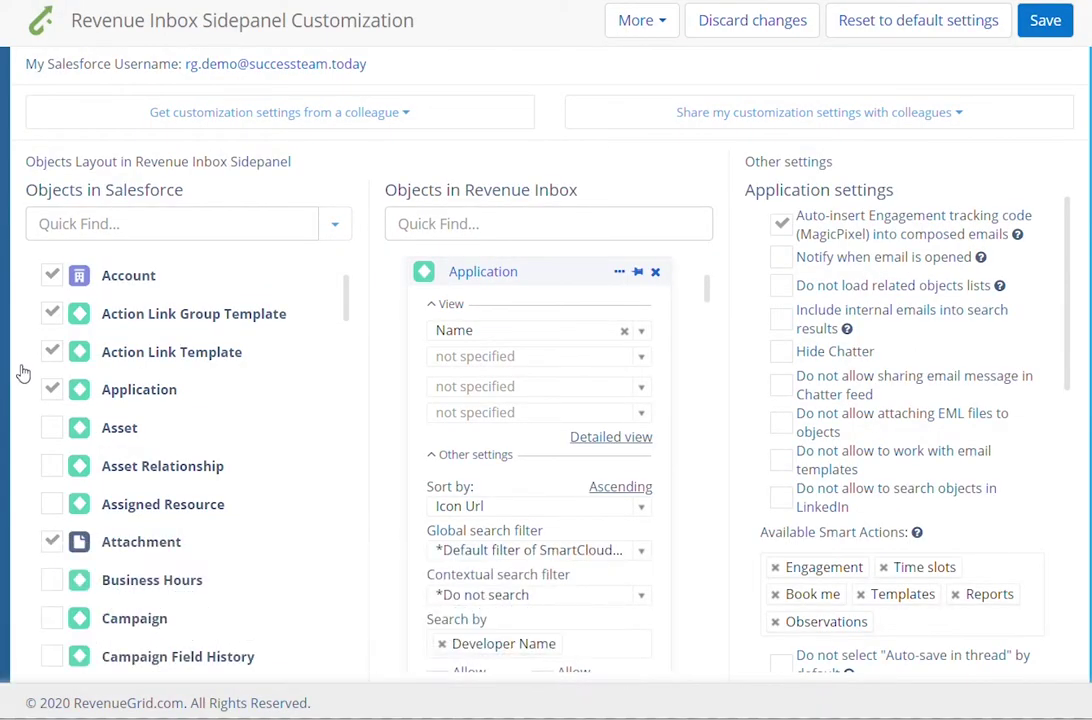
Step: Enable the Asset object under Objects in Salesforce
left_click(52, 427)
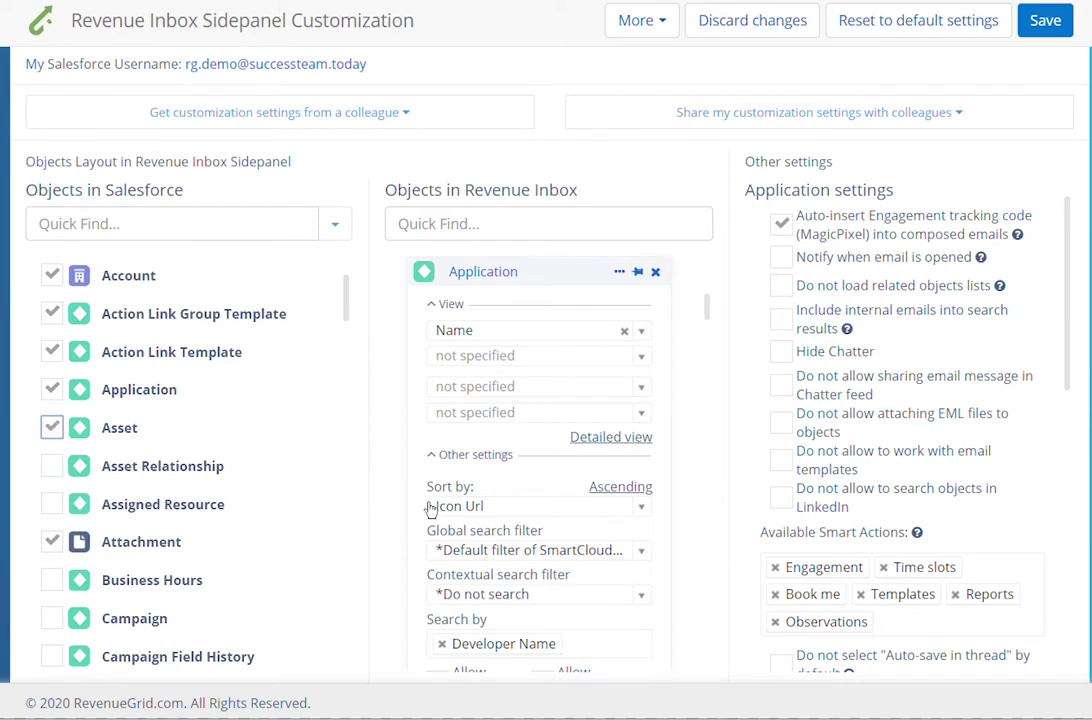
scroll(573, 505, "down", 2)
scroll(585, 520, "down", 5)
scroll(500, 450, "down", 3)
Step: Show Created By on Action Link Group Template cards, then list creatable record types
left_click(641, 407)
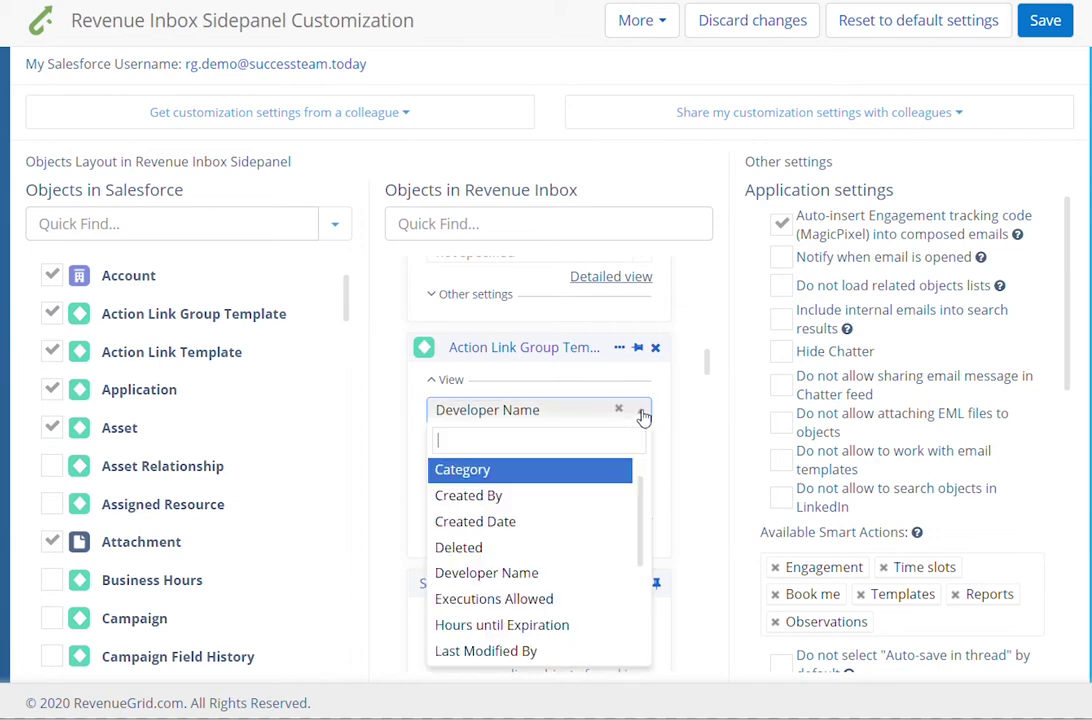
left_click(495, 500)
scroll(150, 520, "down", 8)
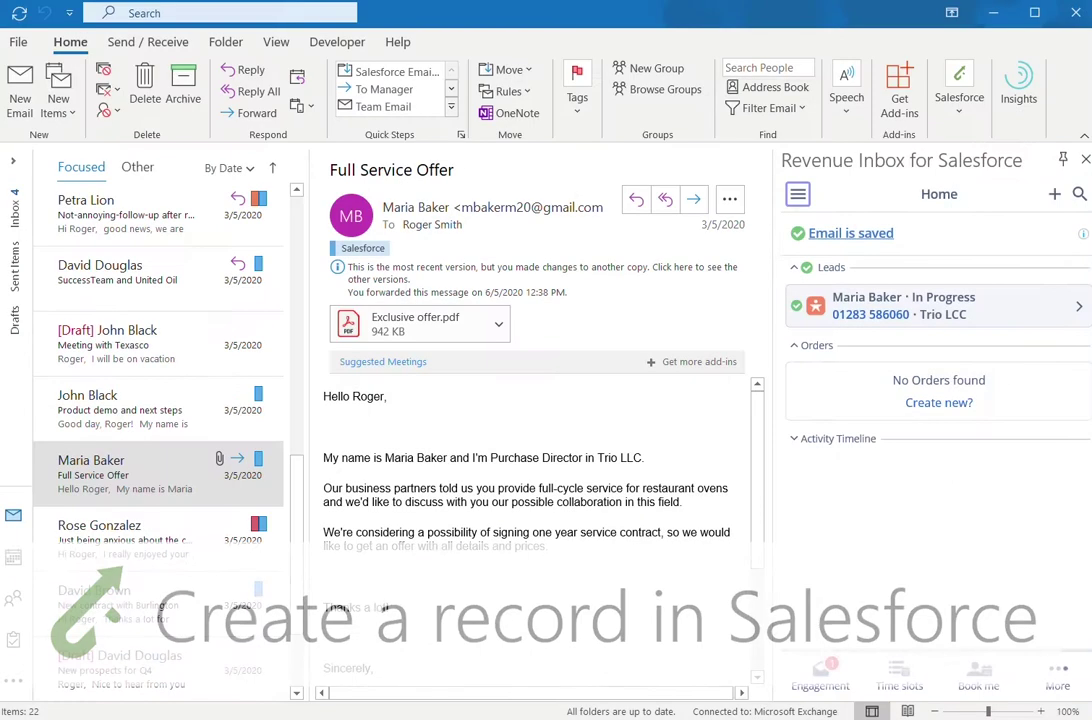
left_click(1056, 196)
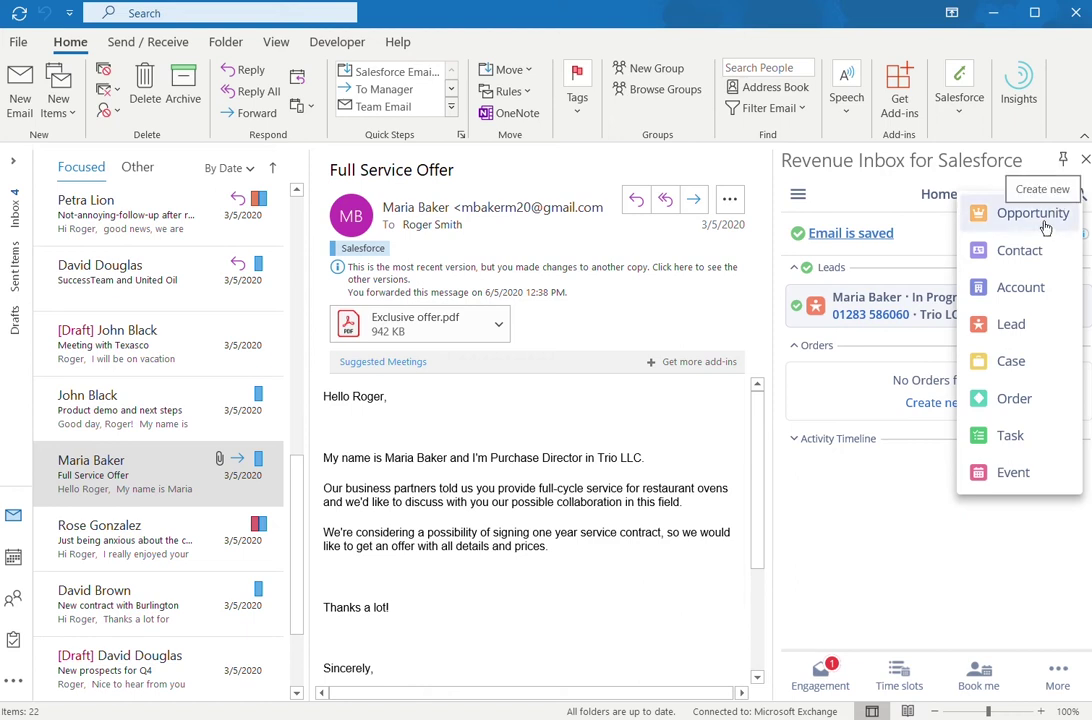
Step: Choose Opportunity from the Revenue Inbox Create new record list
left_click(1045, 228)
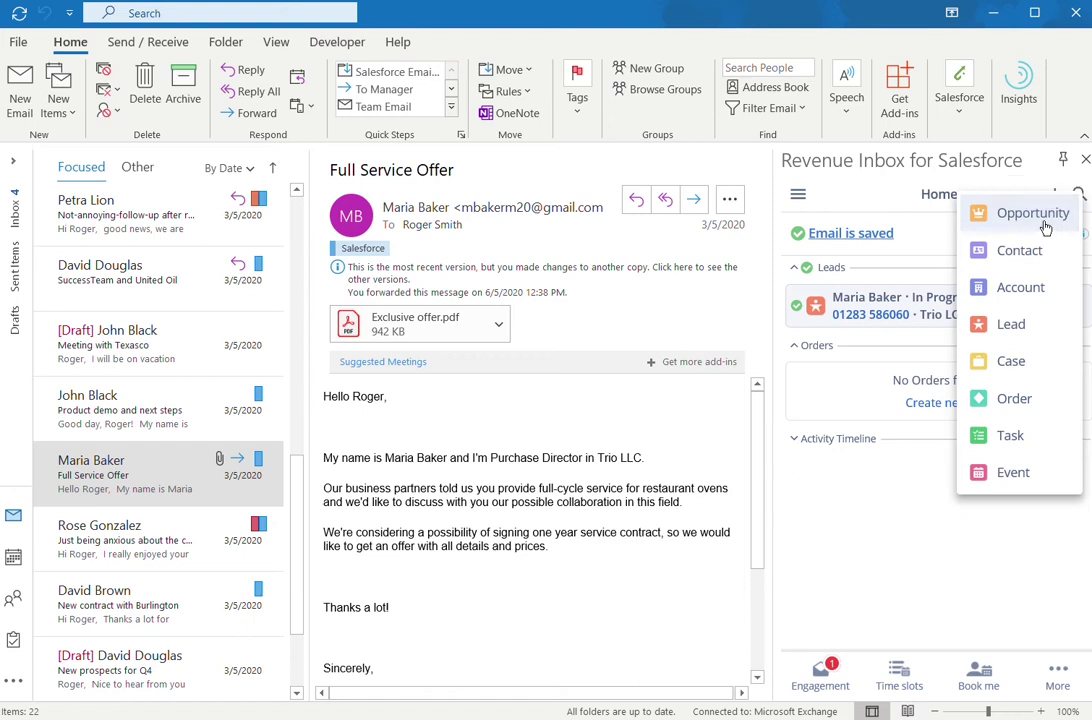
Step: Create opportunity 'Trio LLC' closing Jul 3, 2020, at stage Needs Analysis
left_click(832, 343)
type("Trio")
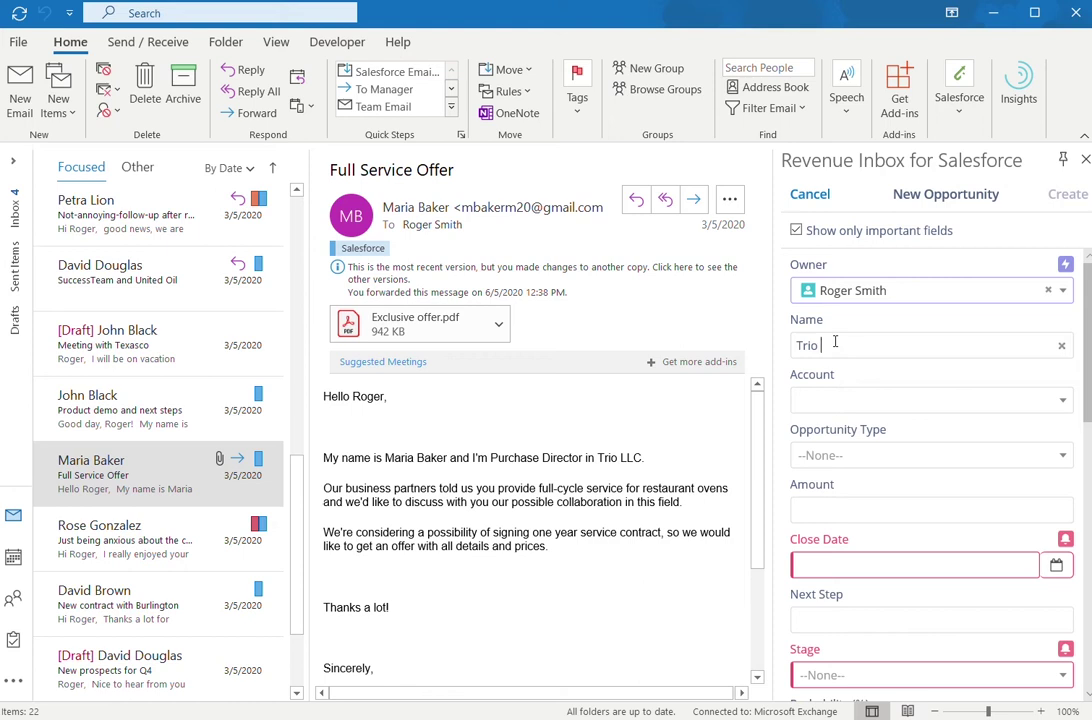
type(" LLC")
left_click(1058, 567)
left_click(1012, 458)
left_click_drag(1087, 415, 1087, 500)
left_click(1000, 465)
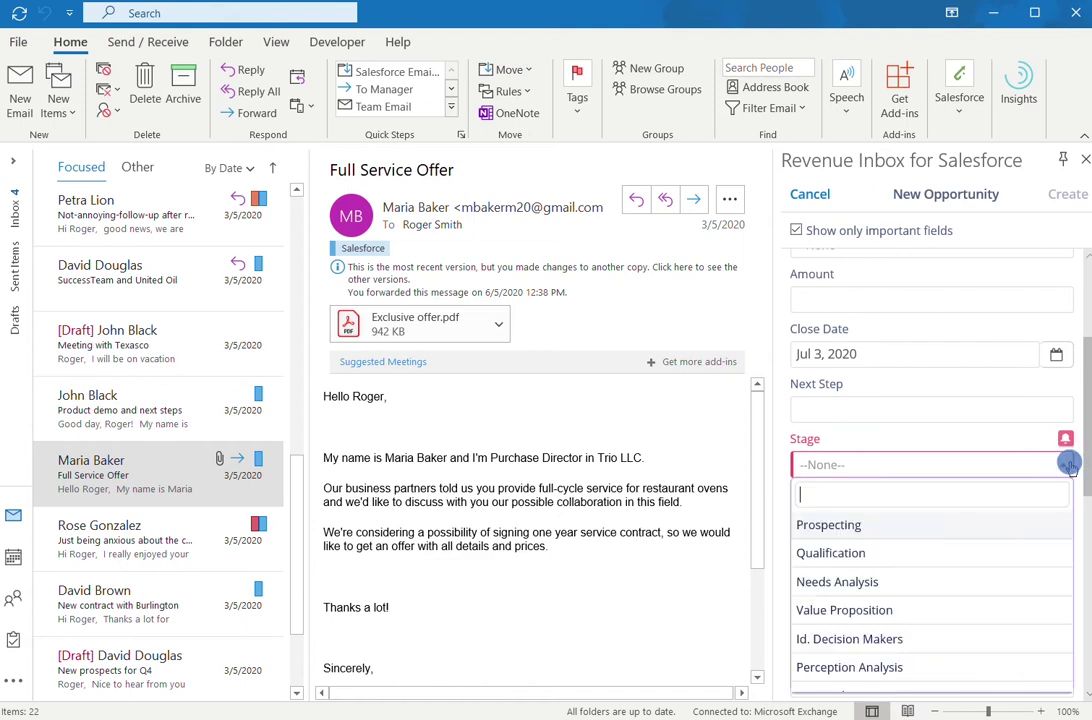
left_click(834, 579)
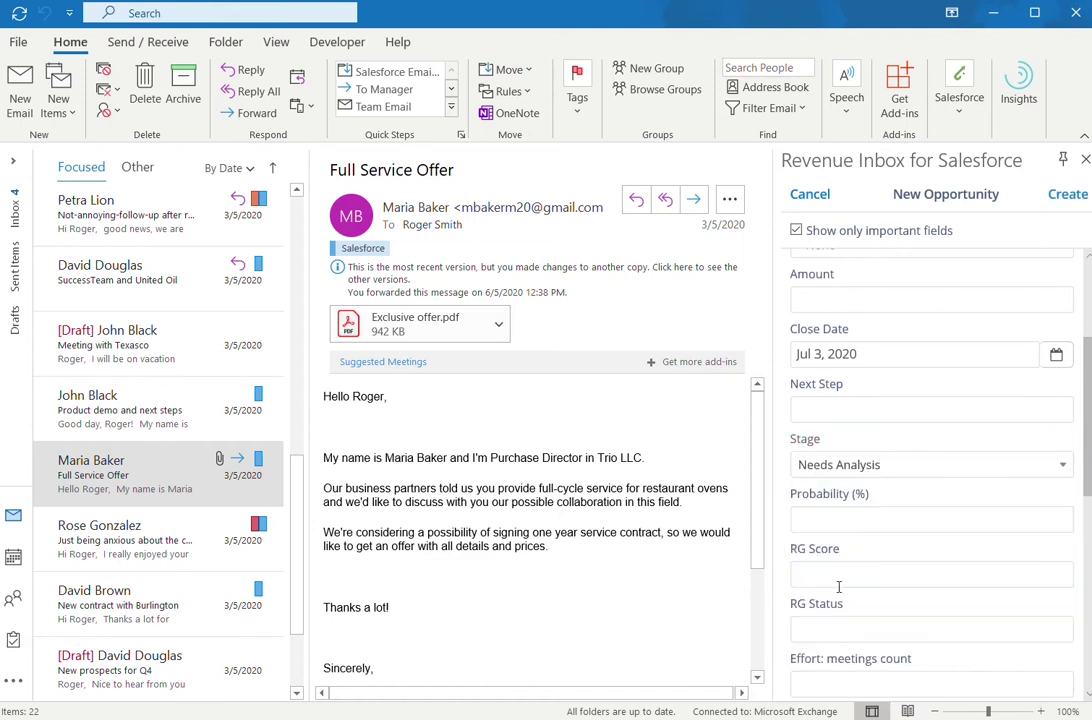
left_click(1073, 195)
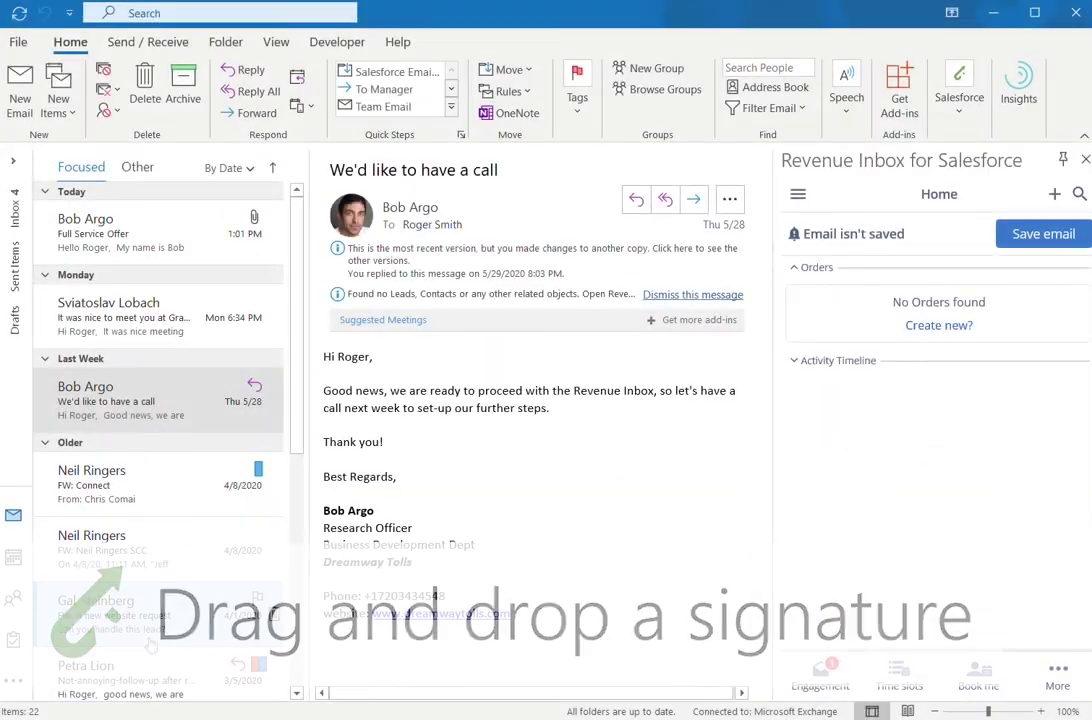
left_click_drag(322, 511, 517, 614)
left_click_drag(470, 545, 872, 478)
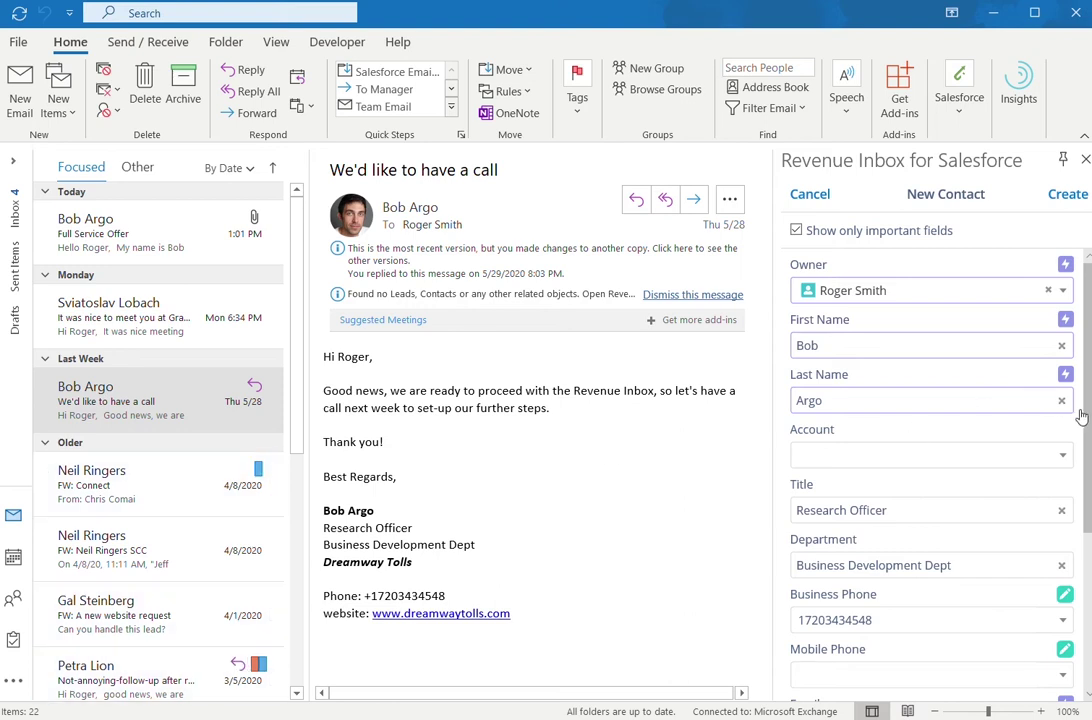
scroll(1077, 452, "down", 1)
scroll(1077, 452, "down", 3)
scroll(1068, 531, "down", 1)
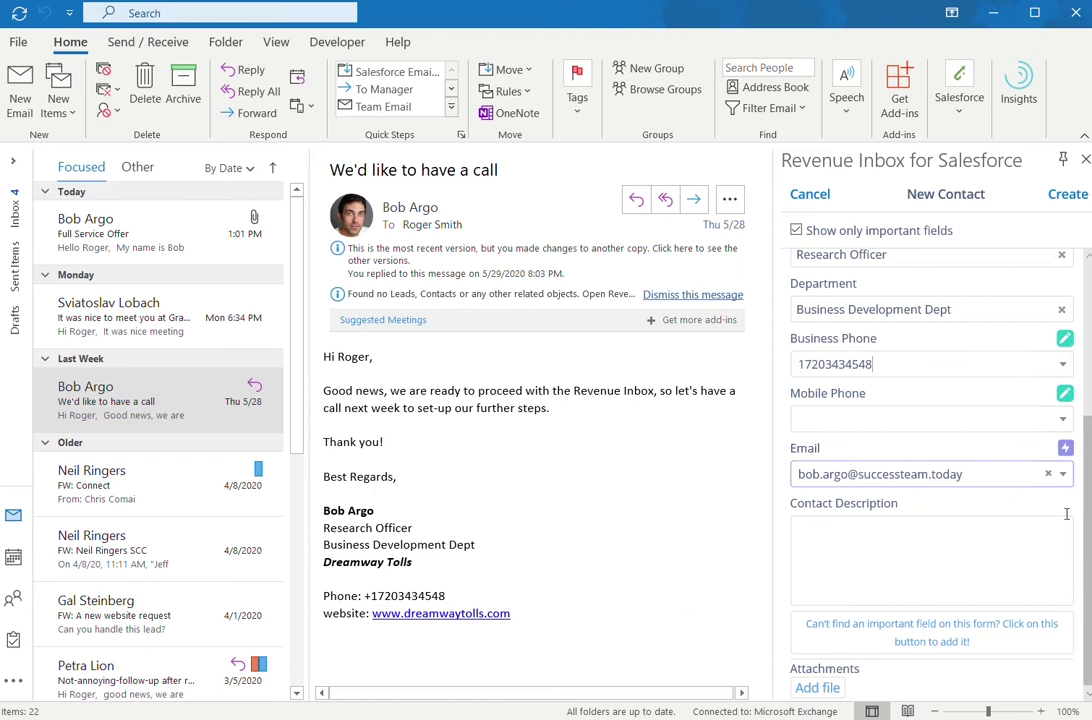
left_click(1086, 194)
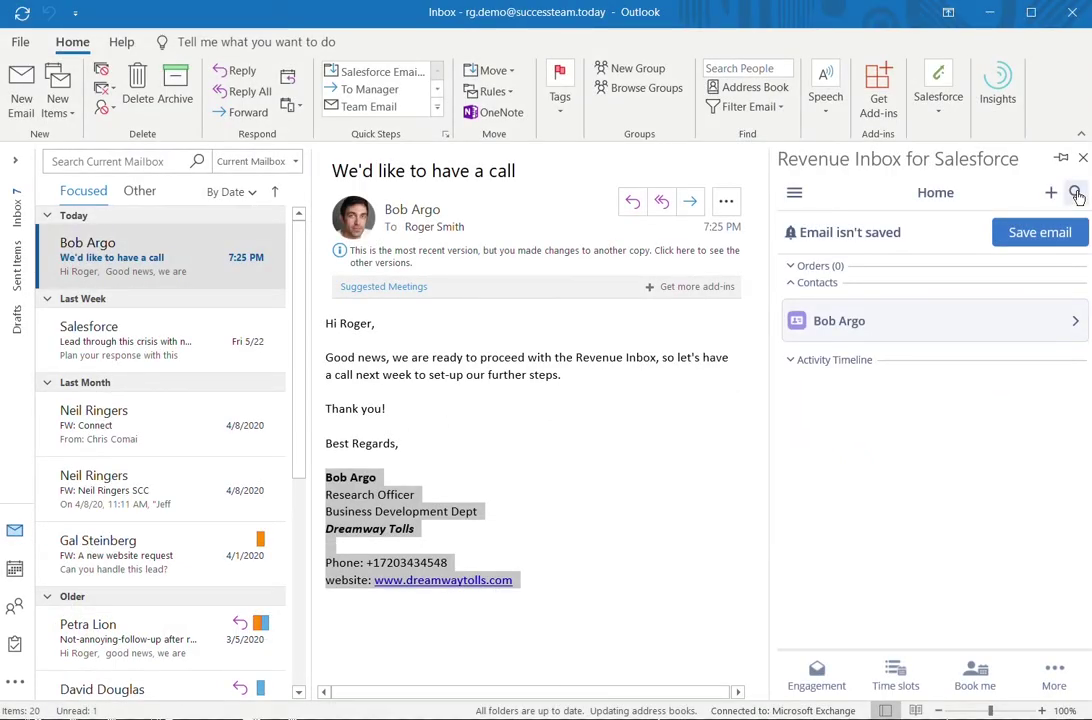
left_click(1076, 194)
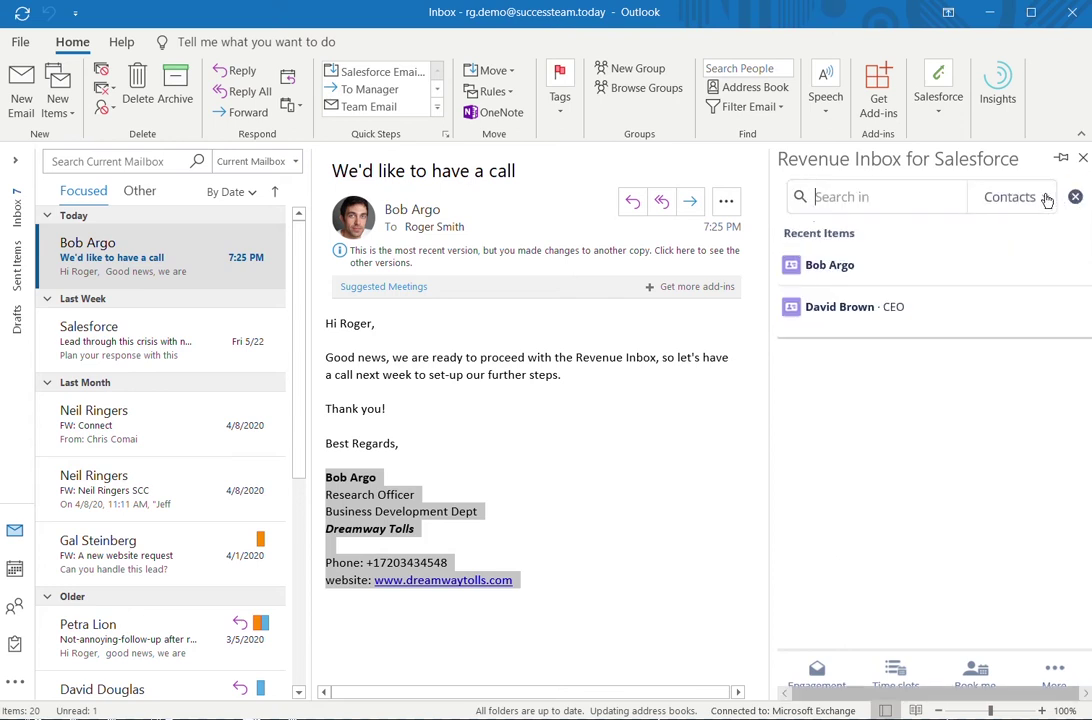
left_click(1044, 198)
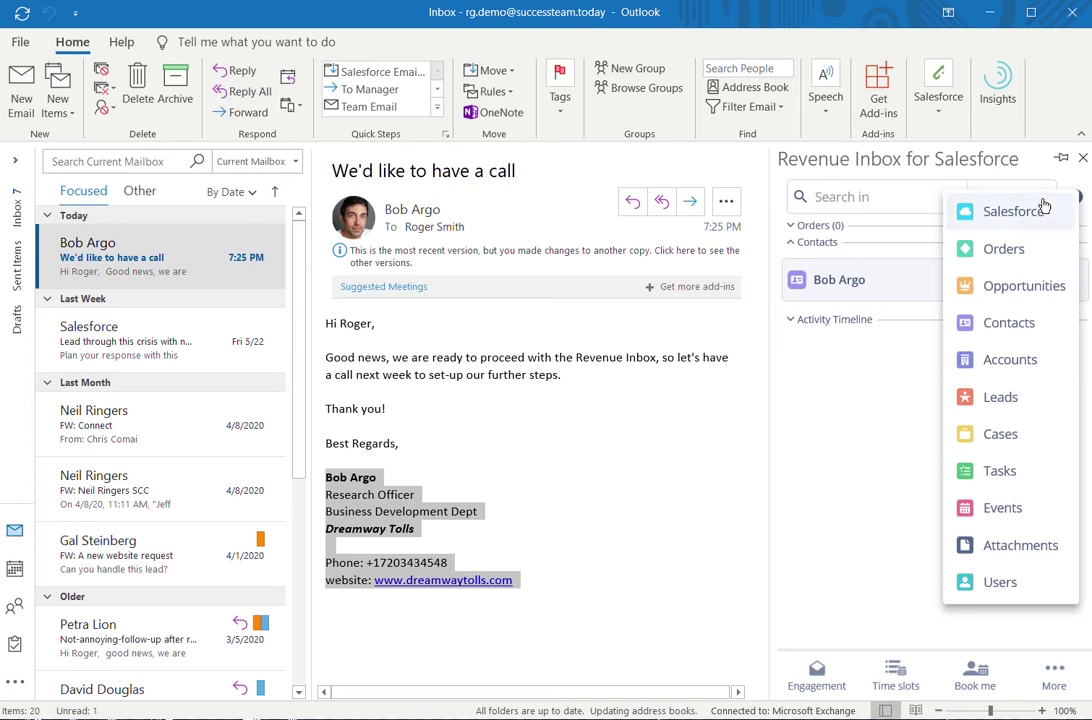
left_click(968, 213)
left_click(913, 200)
type("gene")
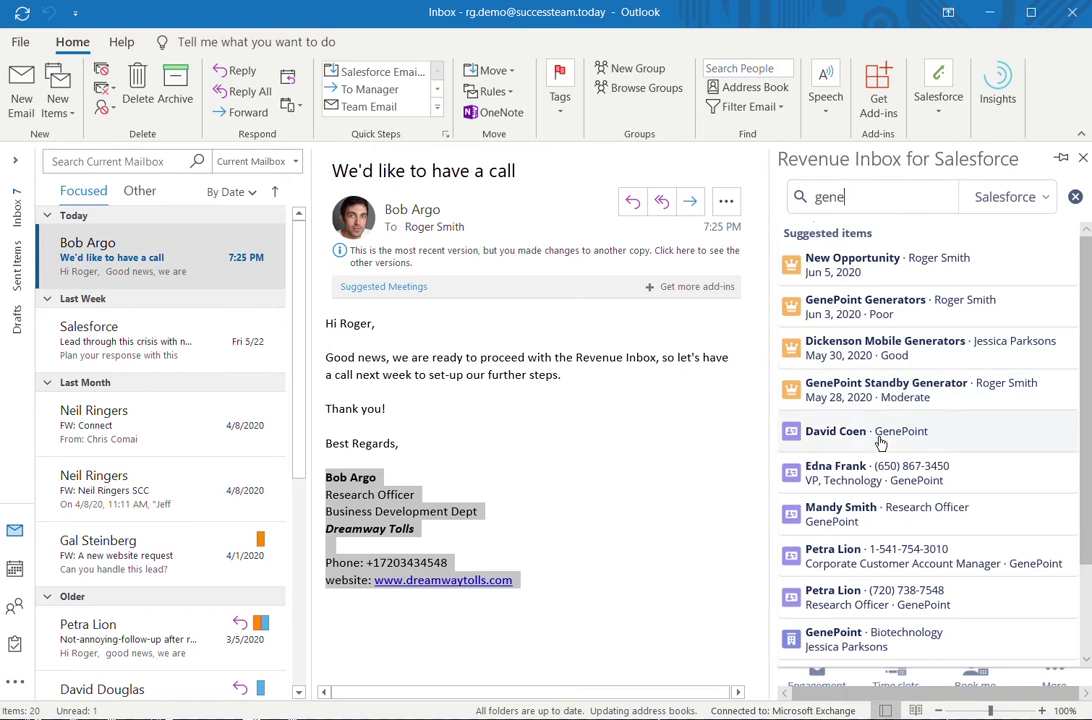
left_click(880, 443)
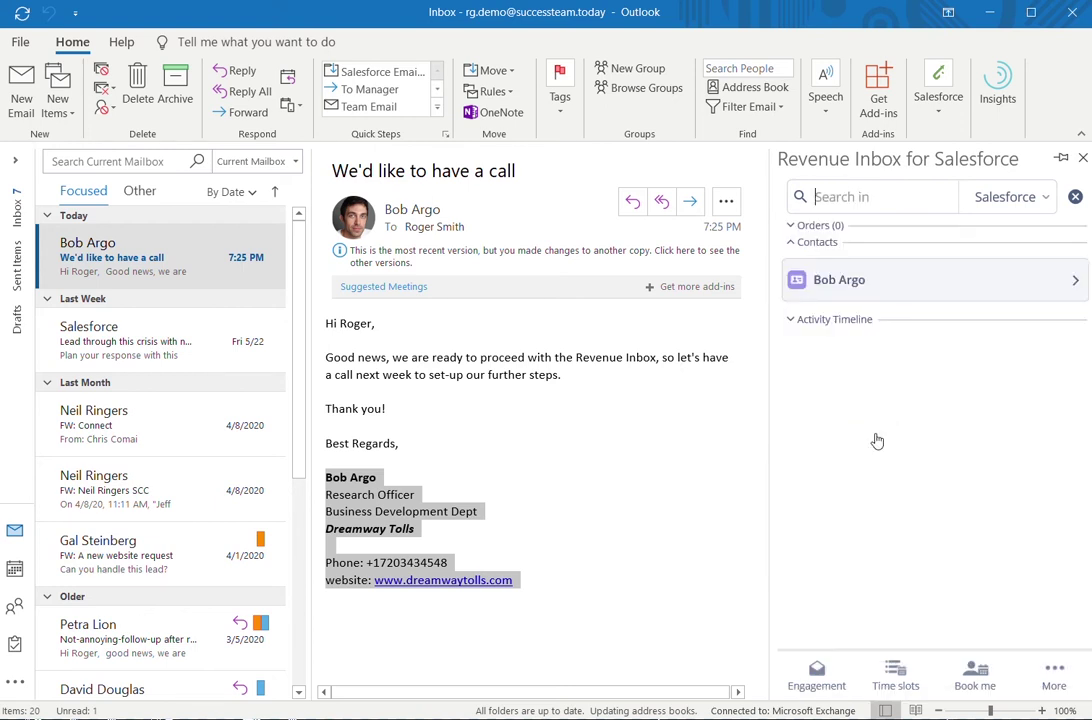
scroll(872, 442, "down", 5)
scroll(872, 442, "down", 3)
scroll(1072, 600, "down", 2)
left_click(1059, 510)
left_click(1050, 343)
left_click_drag(1070, 560, 1082, 370)
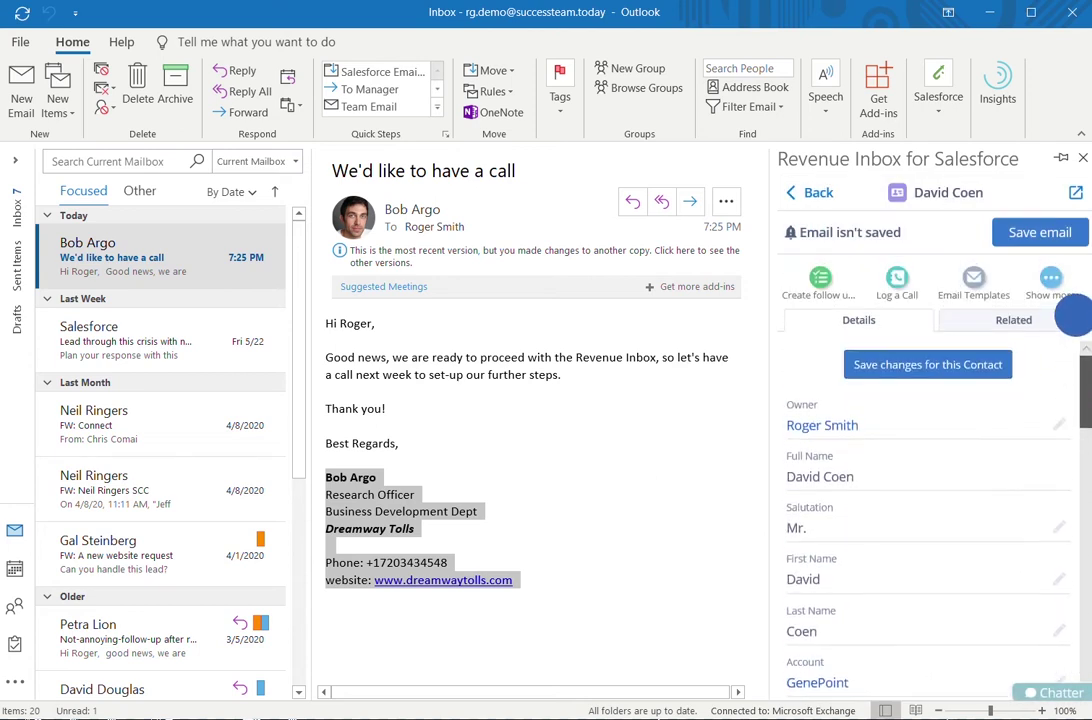
left_click(937, 366)
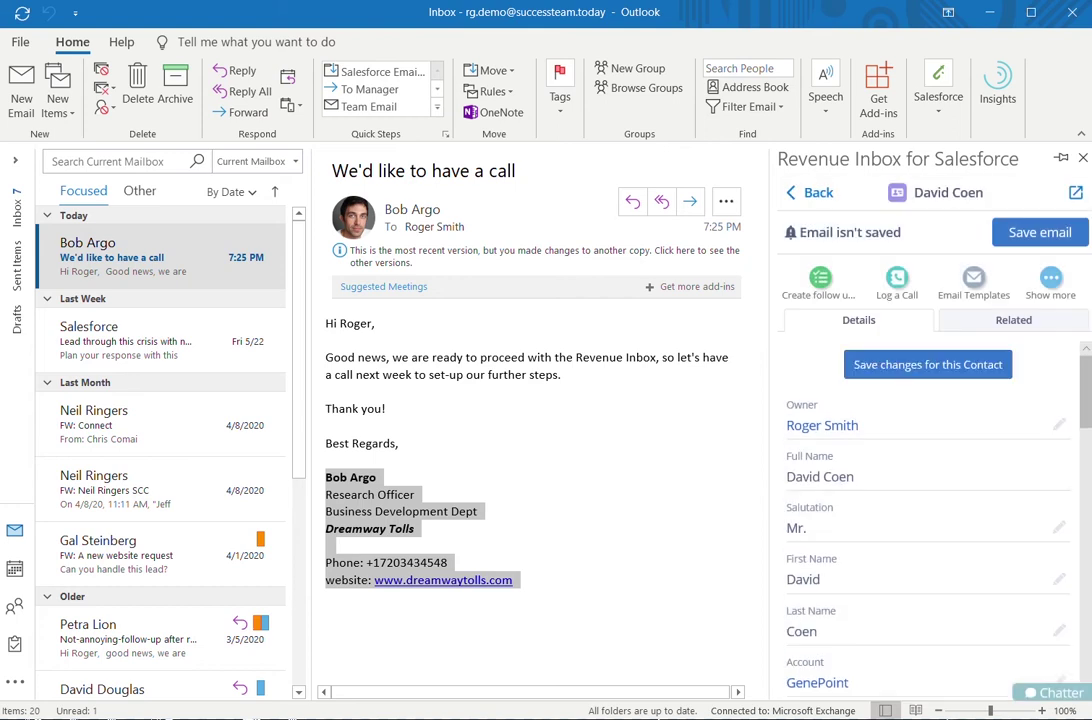
left_click(1051, 280)
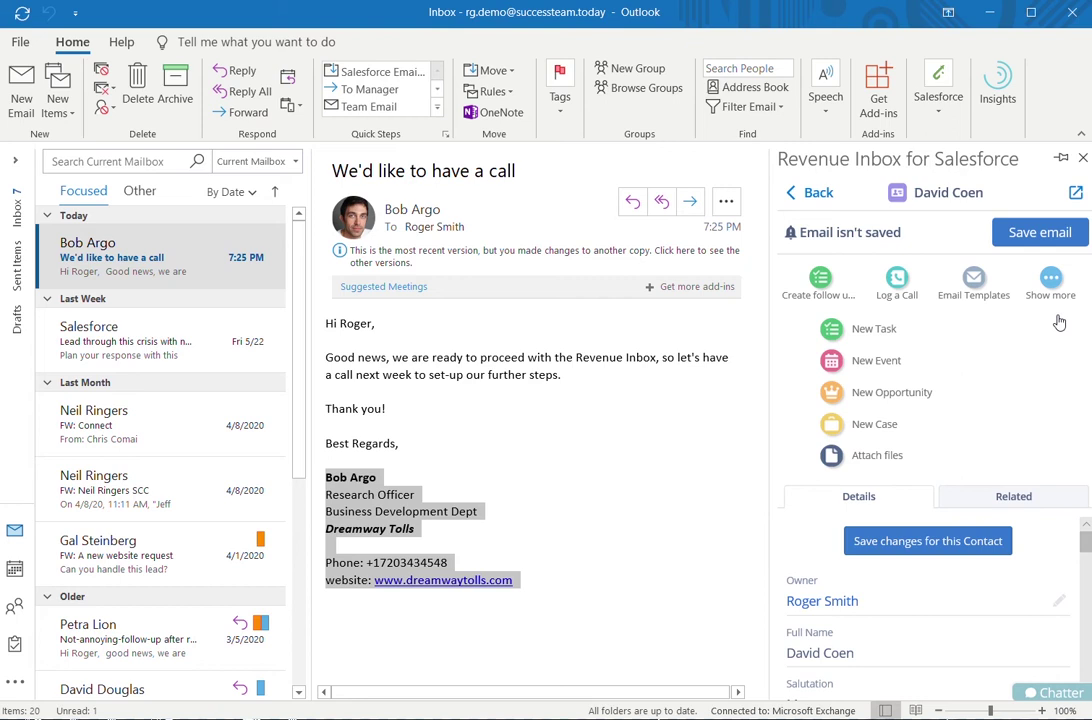
left_click(878, 328)
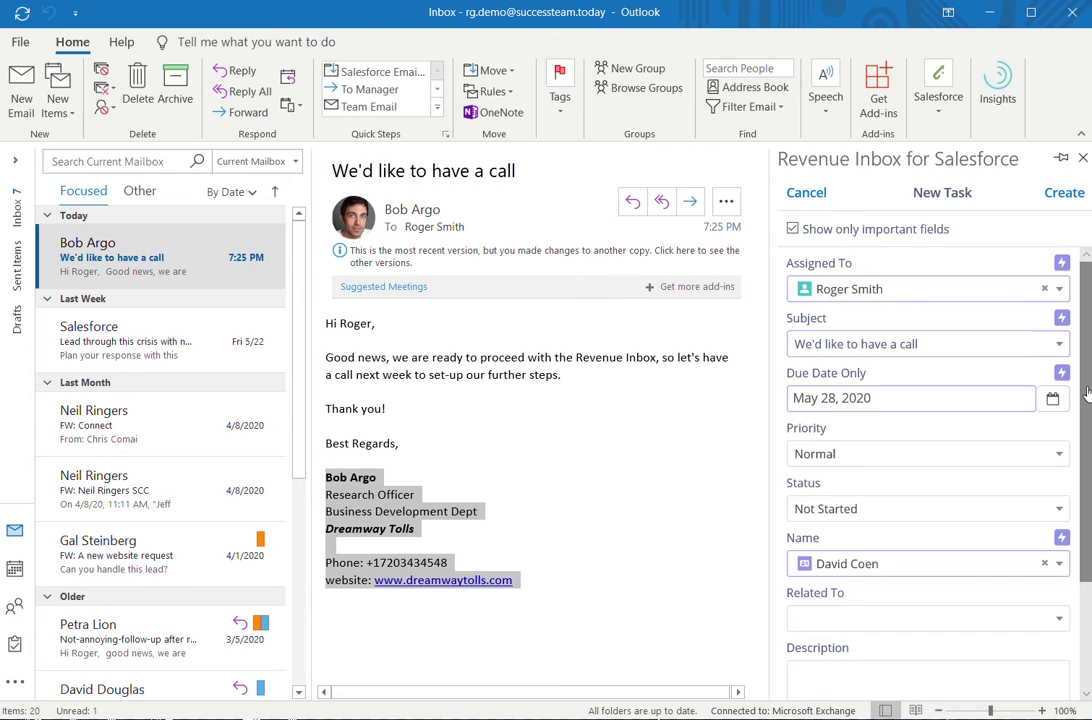
mouse_move(1088, 393)
left_mouse_down()
mouse_move(1085, 514)
mouse_move(1085, 410)
left_mouse_up()
left_click(1064, 192)
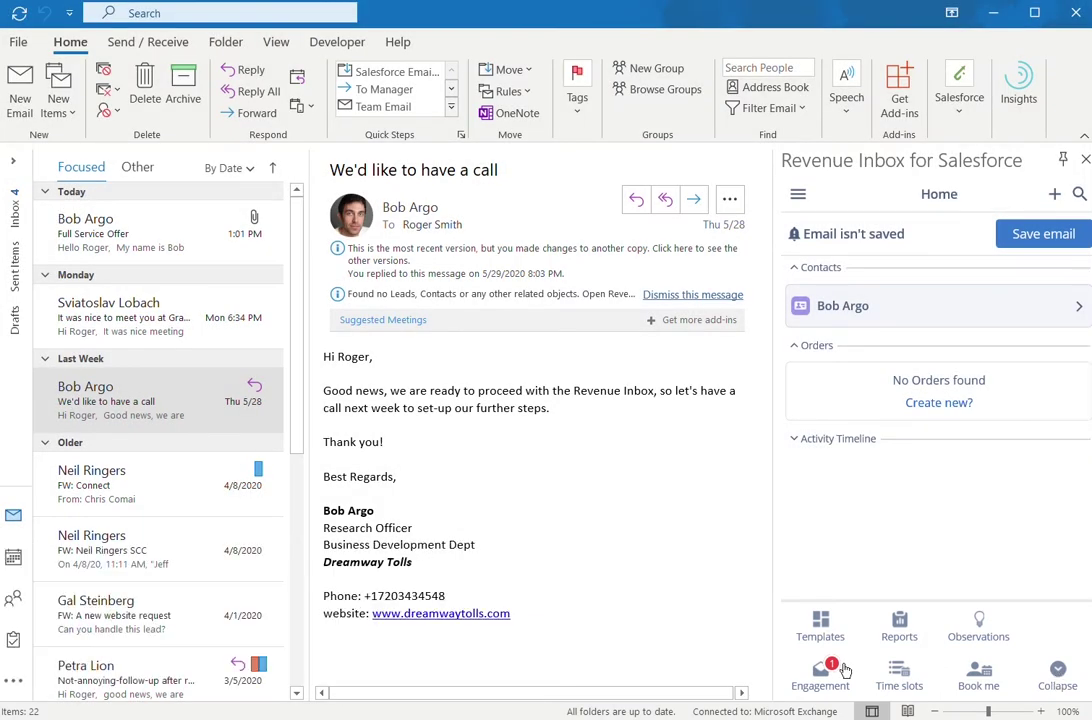
Step: Show tracked email Engagement in a widened sidebar and expand open details of two emails
left_click(820, 672)
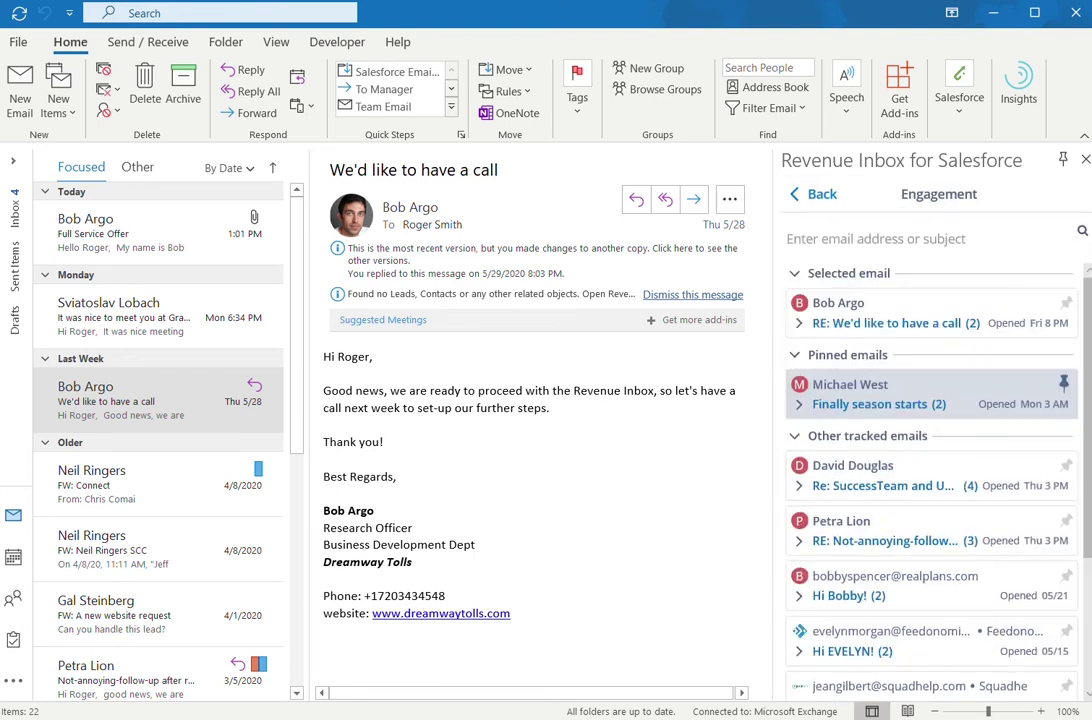
left_click_drag(775, 663, 517, 562)
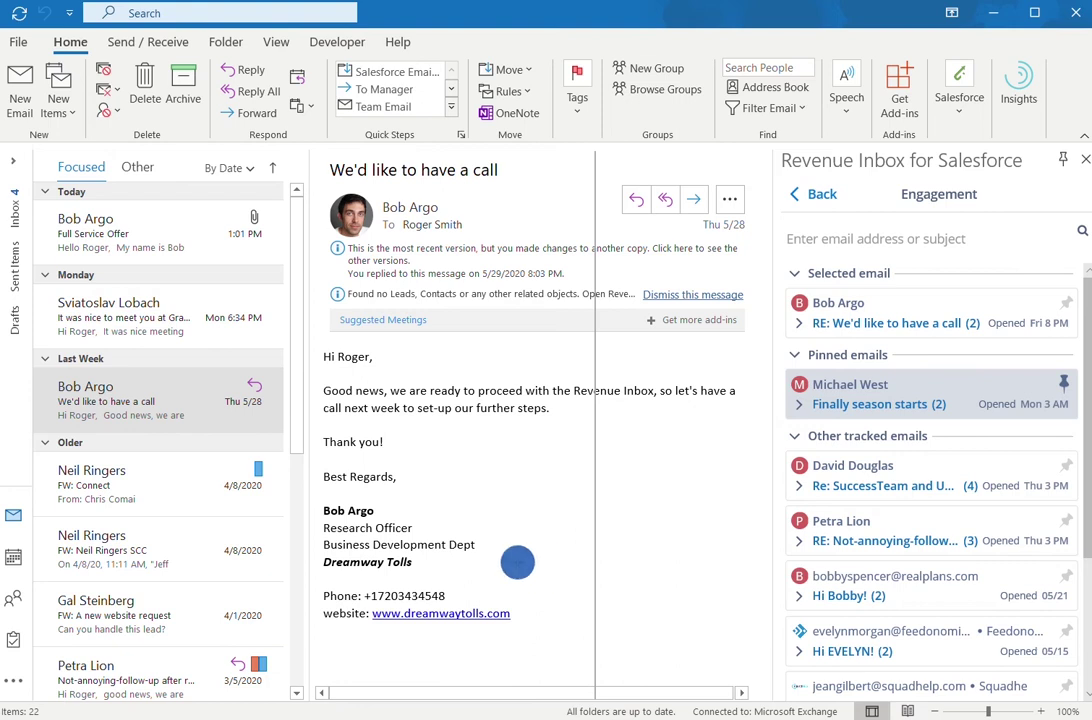
left_click(616, 404)
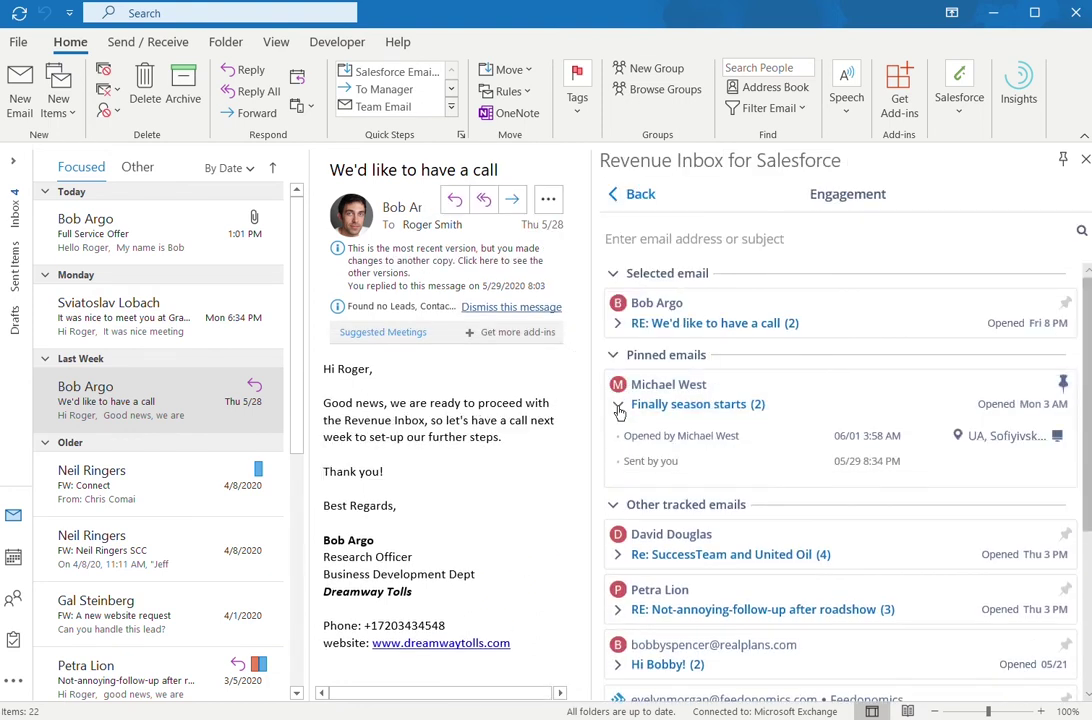
scroll(619, 420, "down", 3)
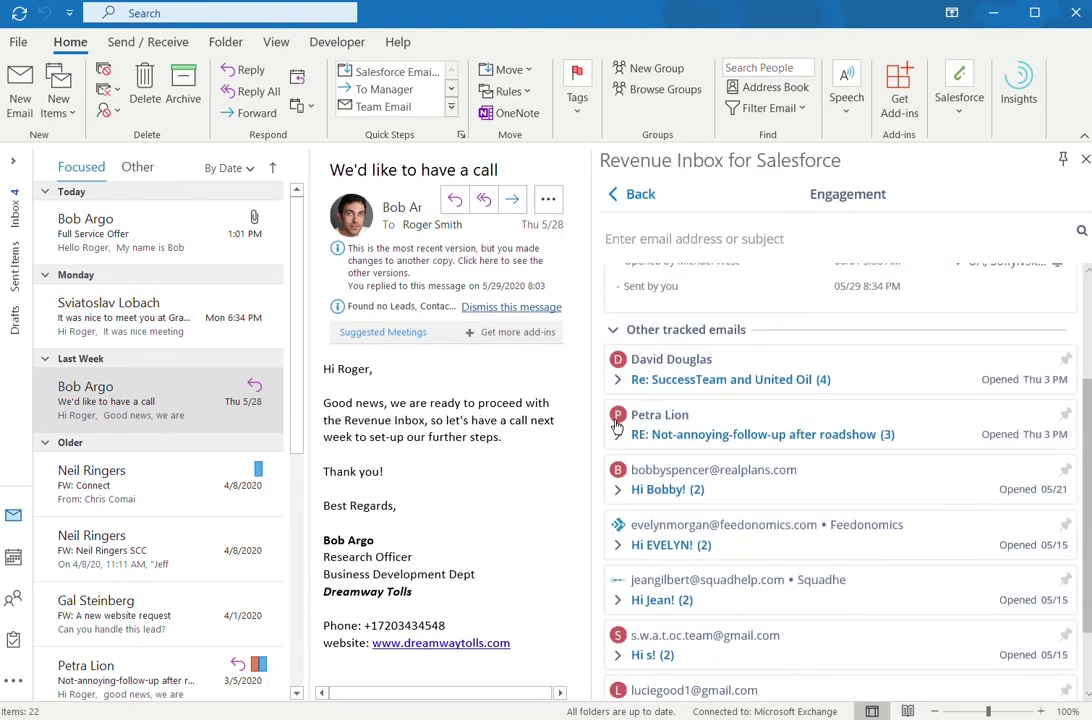
left_click(619, 491)
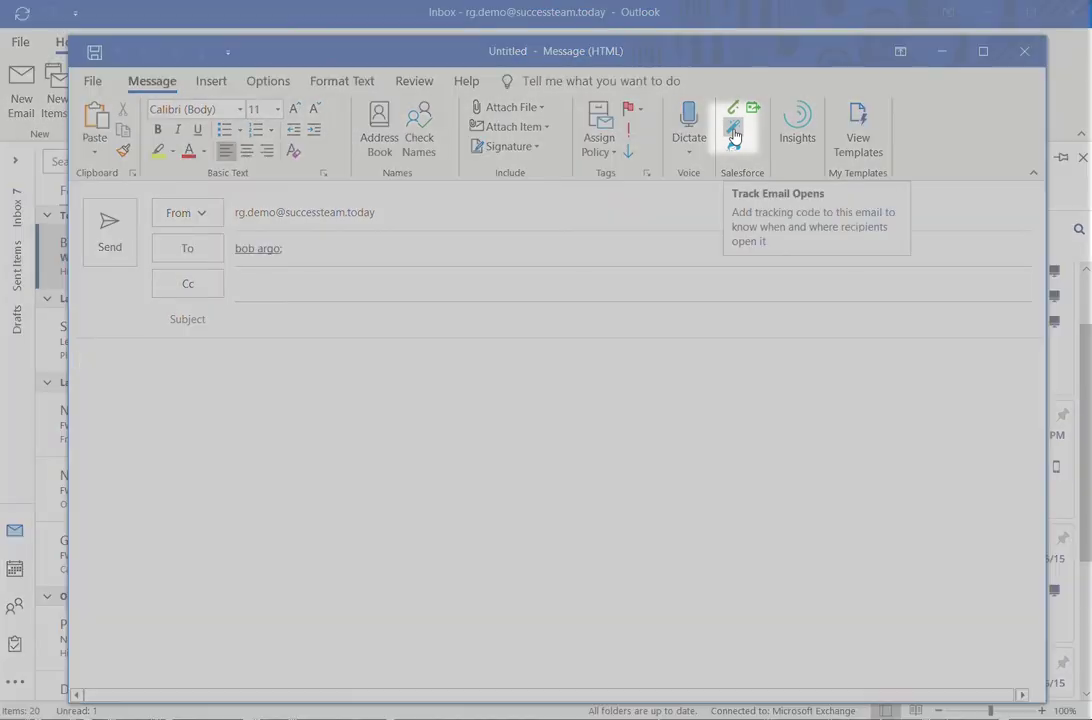
Step: Enable open tracking, pin Hi Bobby! and the call thread, then reopen Engagement from Home
left_click(734, 134)
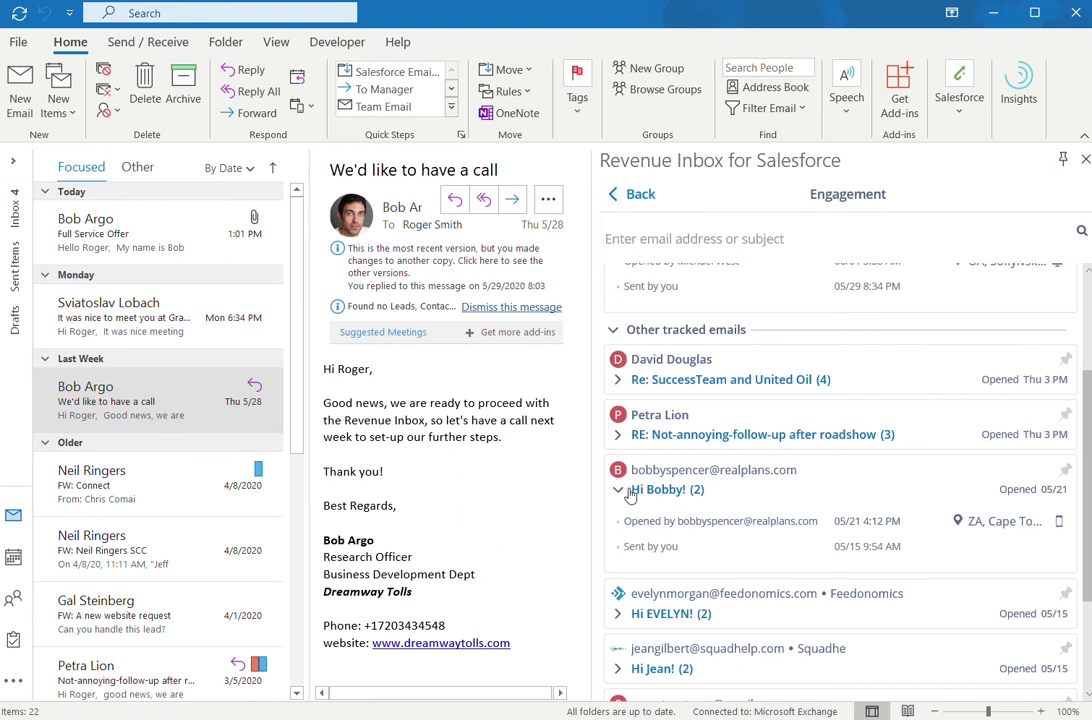
left_click(1065, 471)
left_click_drag(1088, 488, 1086, 350)
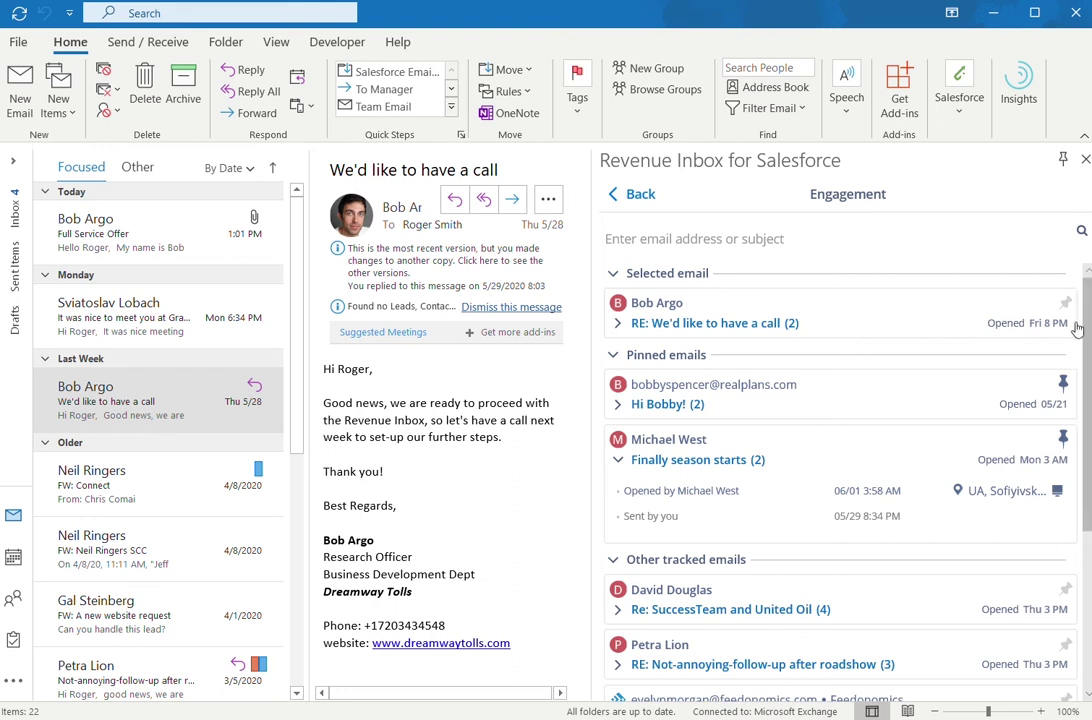
left_click(1064, 302)
left_click(637, 205)
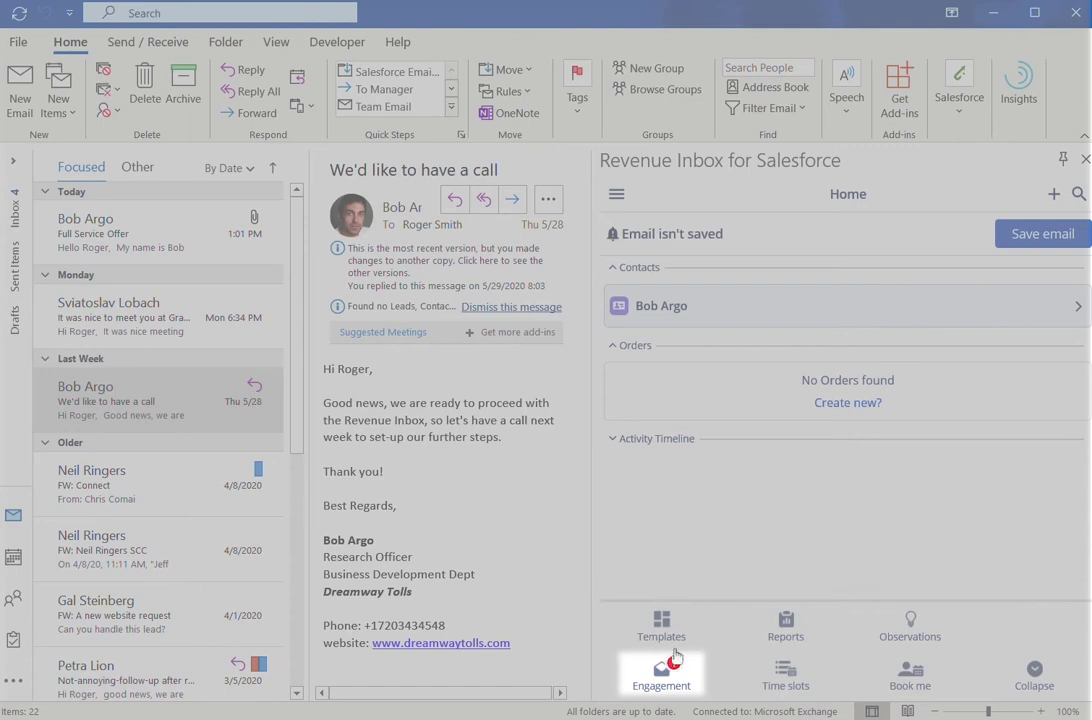
left_click(661, 672)
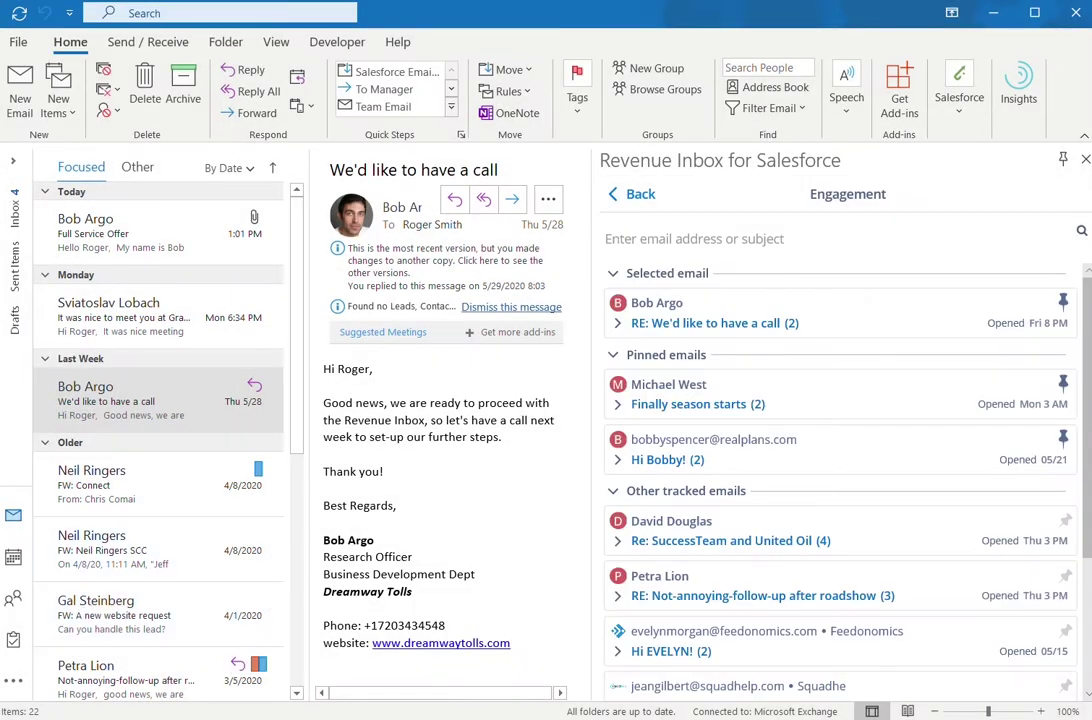
Step: Preview Finally season starts, then search Engagement for 'roadshow' and expand that thread's opens
left_click(662, 404)
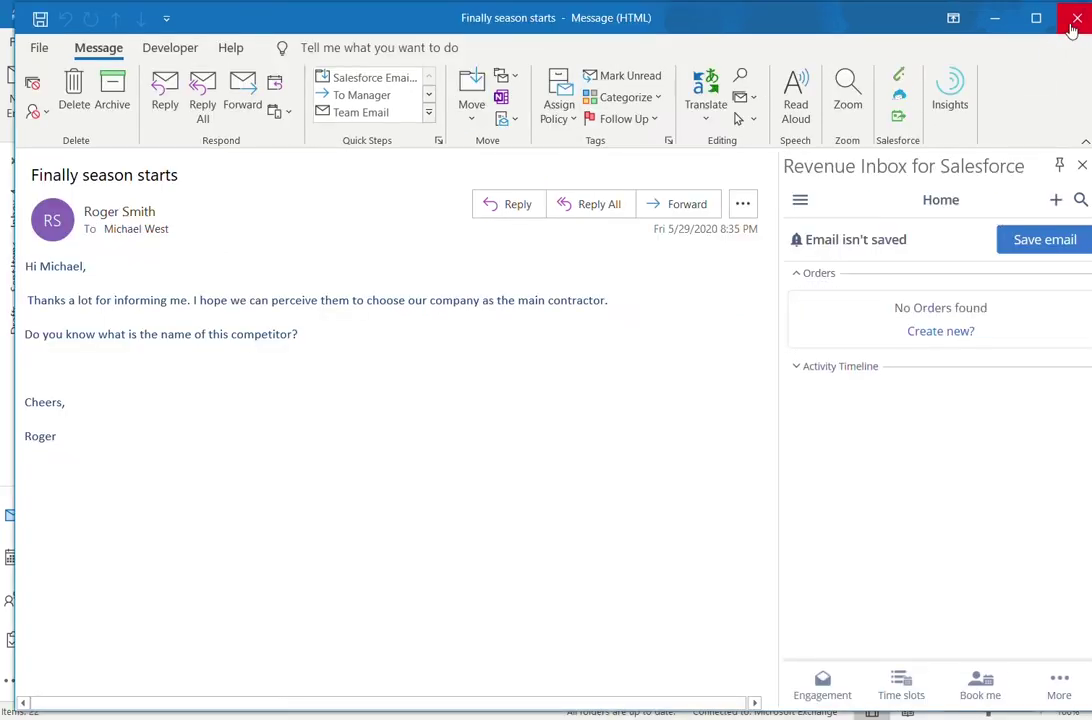
left_click(1062, 33)
left_click(740, 238)
type("roadshow")
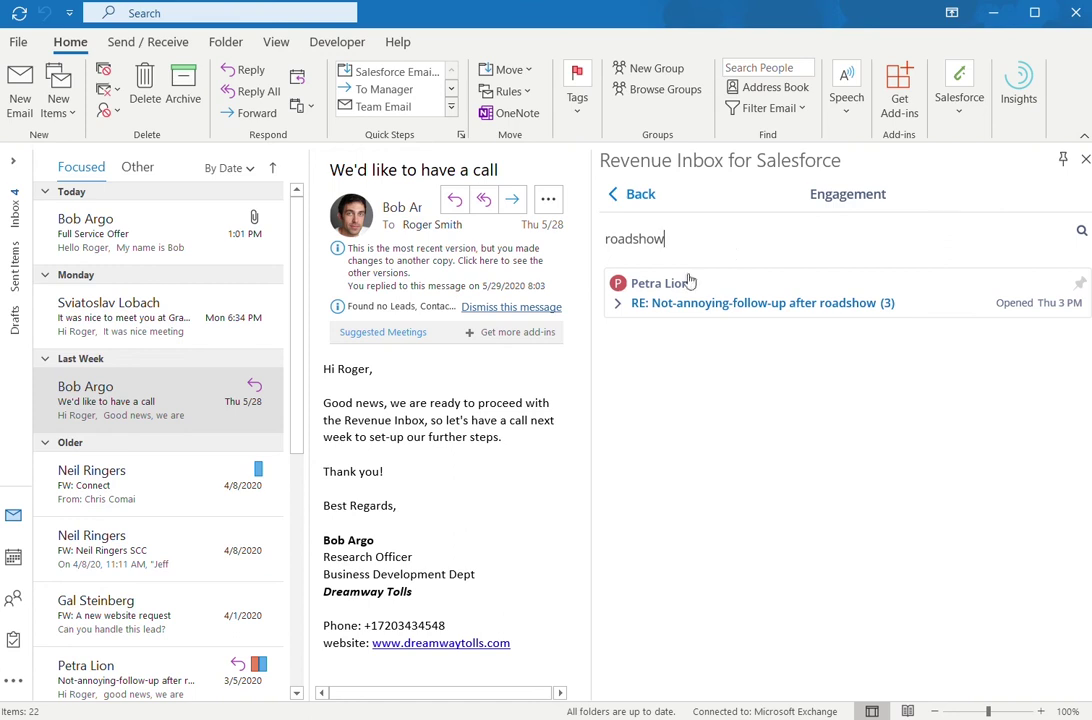
left_click(618, 304)
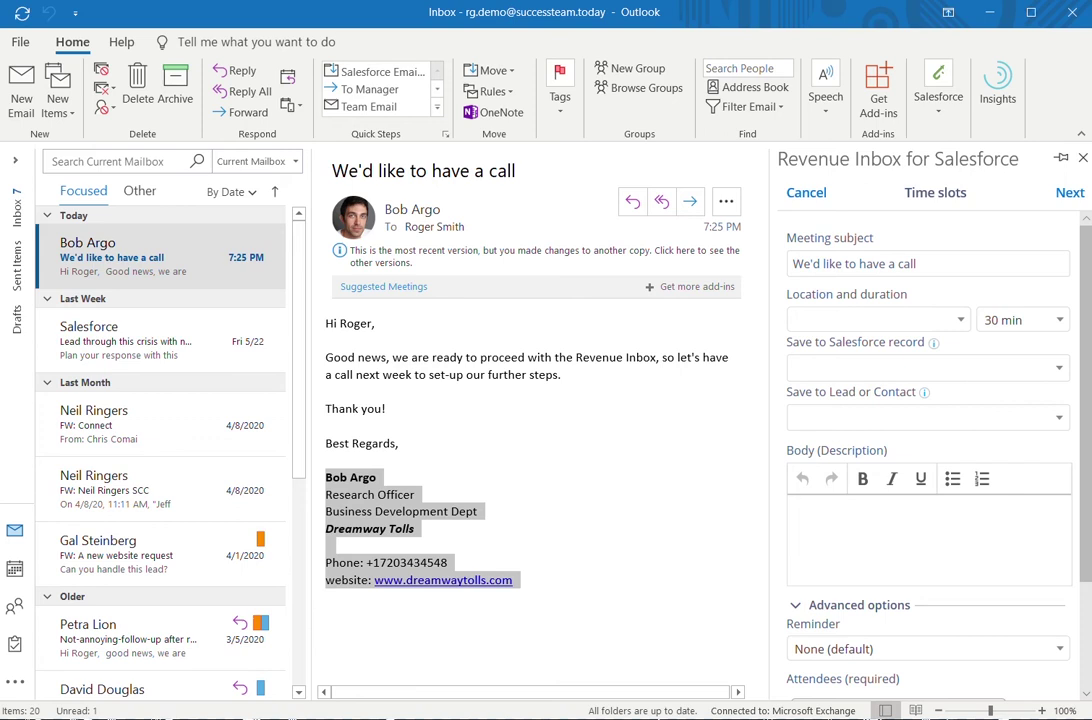
Step: Set the meeting location to Skype and link it to GenePoint and the recognized contact
left_click(834, 324)
type("Skype")
left_click(901, 370)
type("gene")
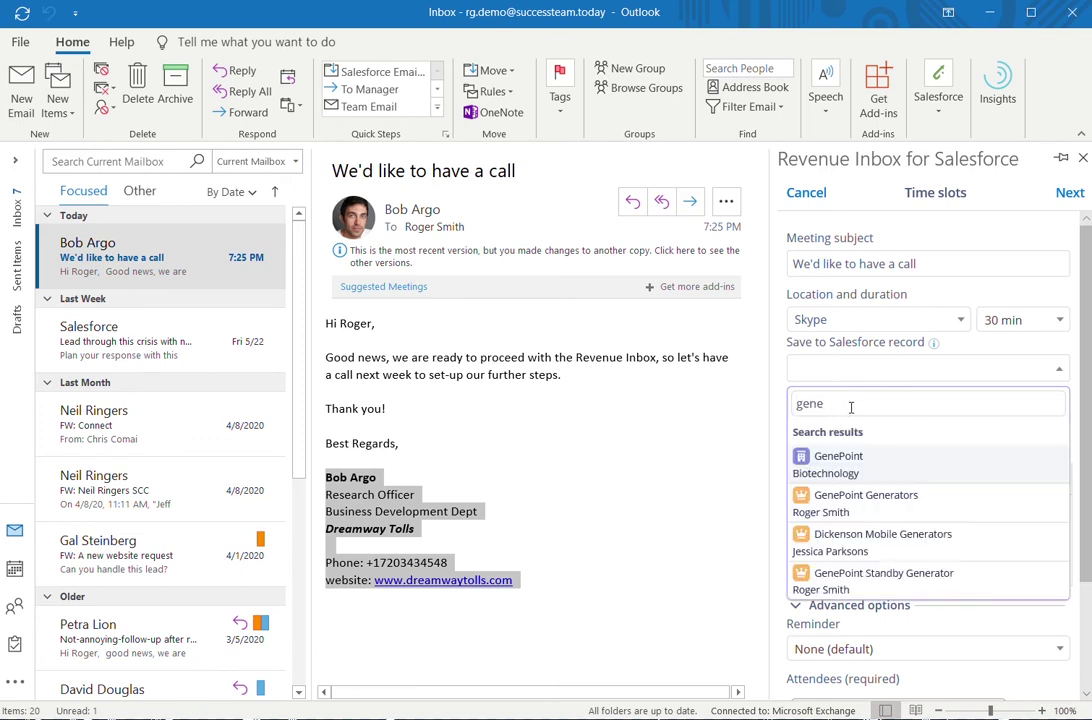
left_click(900, 472)
left_click(978, 417)
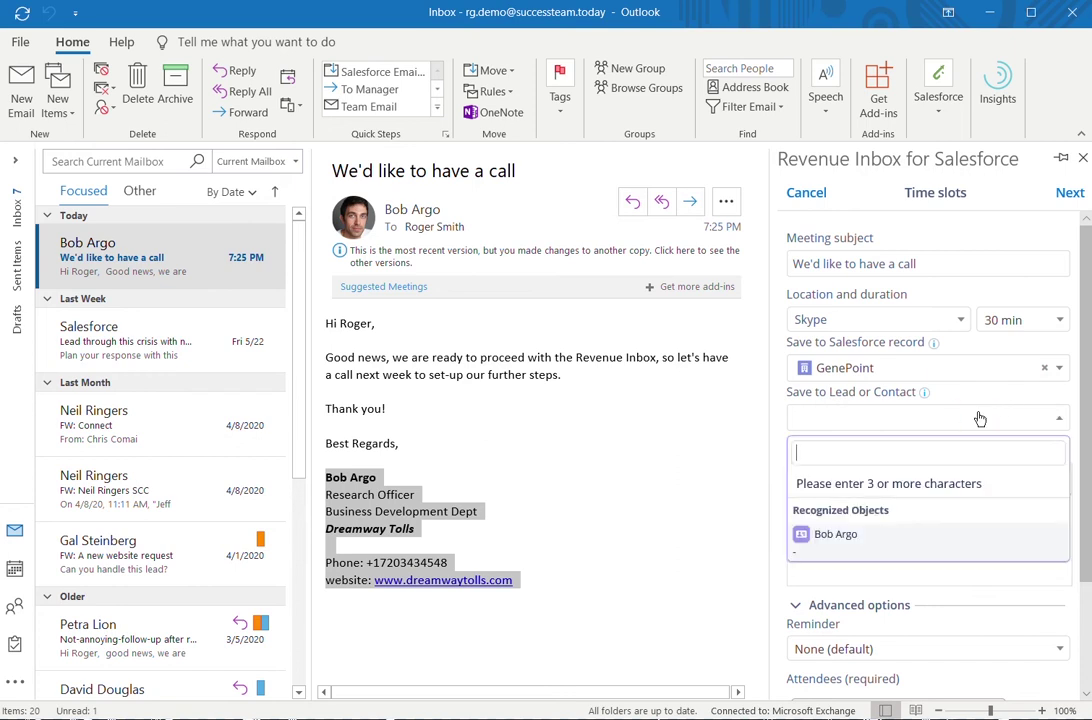
left_click(835, 534)
Step: Add the suggested optional attendee and propose Thursday slots around 8pm and 9:30–10pm
left_click_drag(1077, 455, 1086, 590)
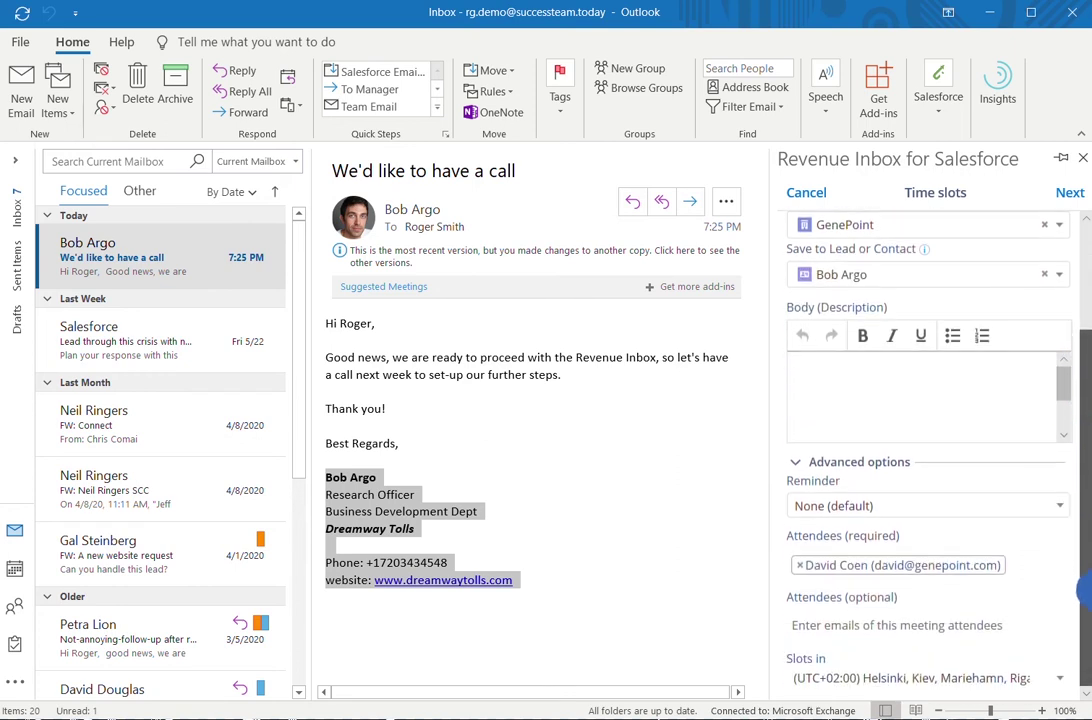
left_click(866, 626)
left_click(865, 603)
left_click(1070, 192)
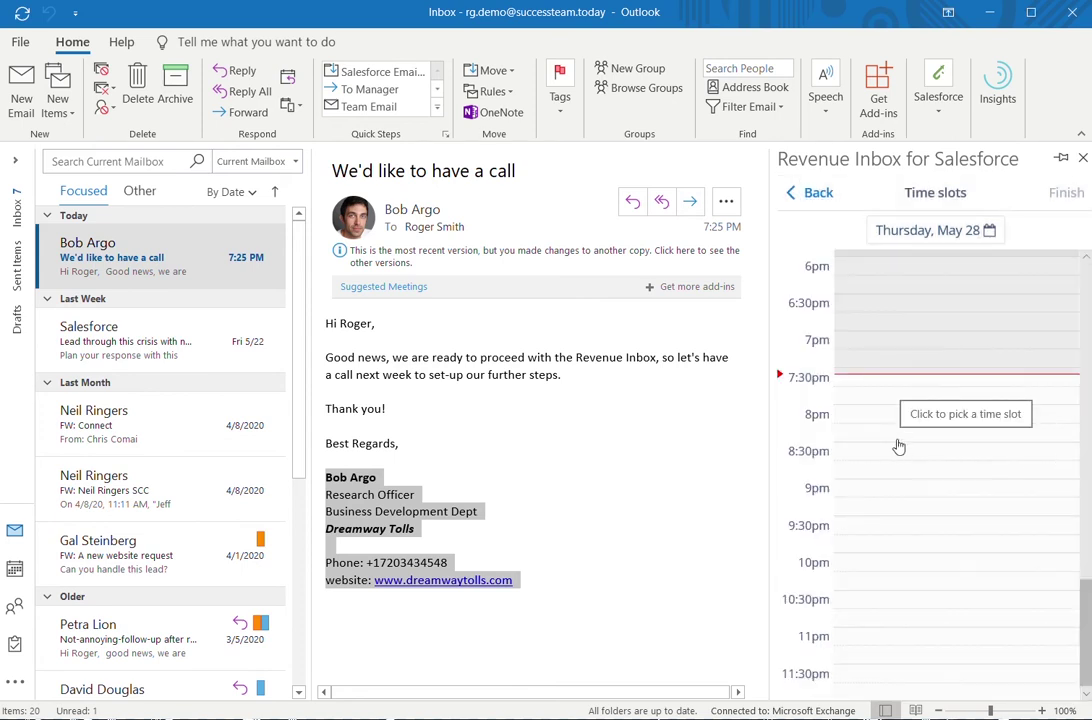
left_click(891, 396)
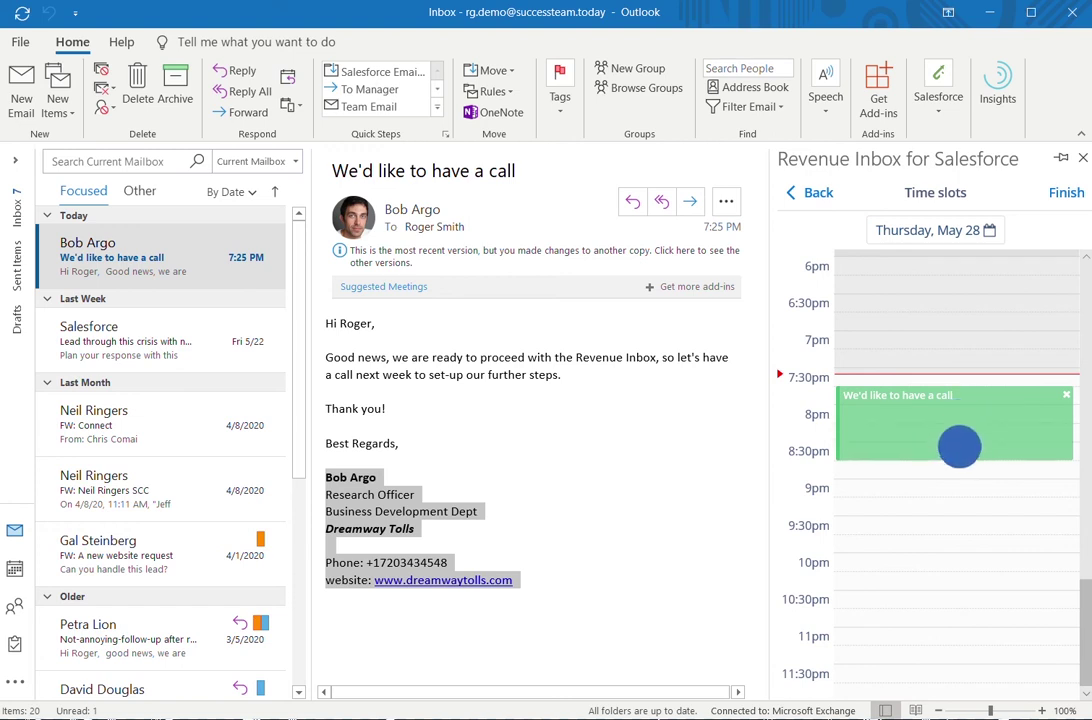
left_click(903, 537)
left_click(885, 556)
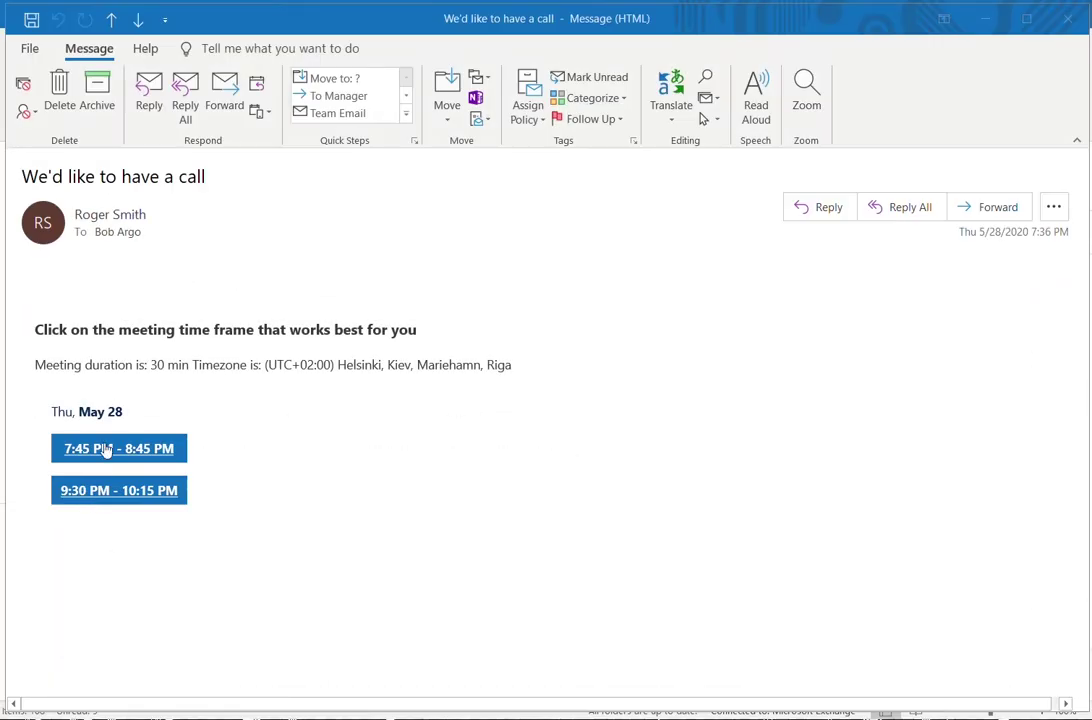
Step: Follow the emailed time-slot link to the web booking page listing both May 28 times
left_click(106, 451)
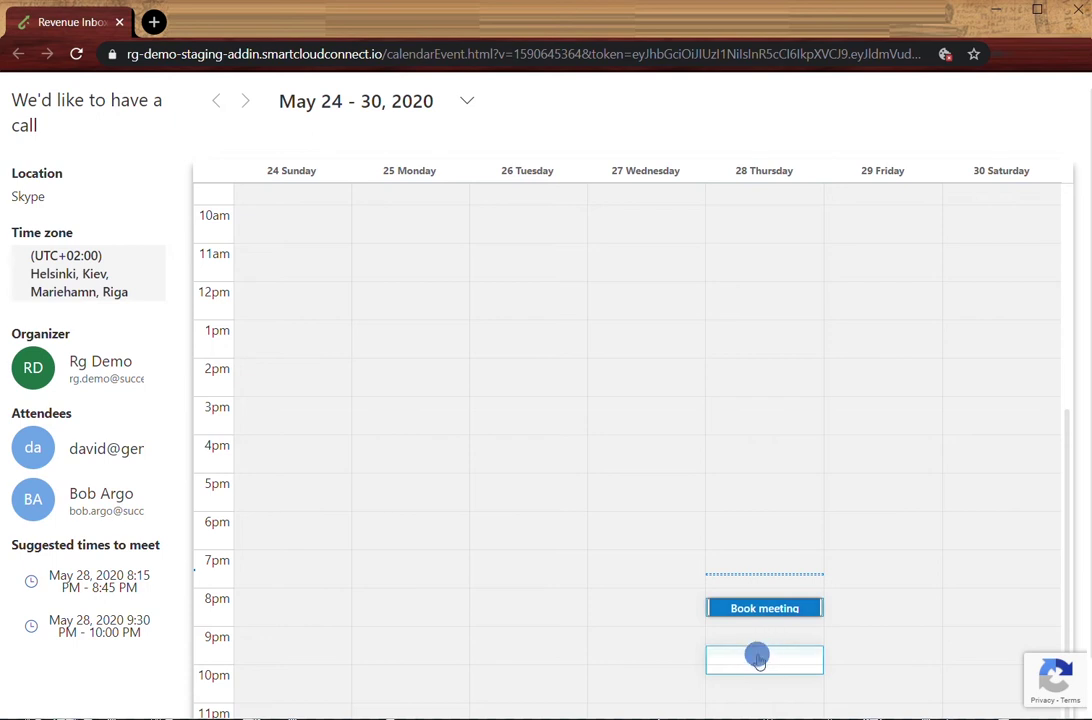
Step: Book the Thursday May 28, 9:30–10:00 PM slot and confirm the booking
left_click(760, 659)
left_click(762, 659)
left_click(551, 453)
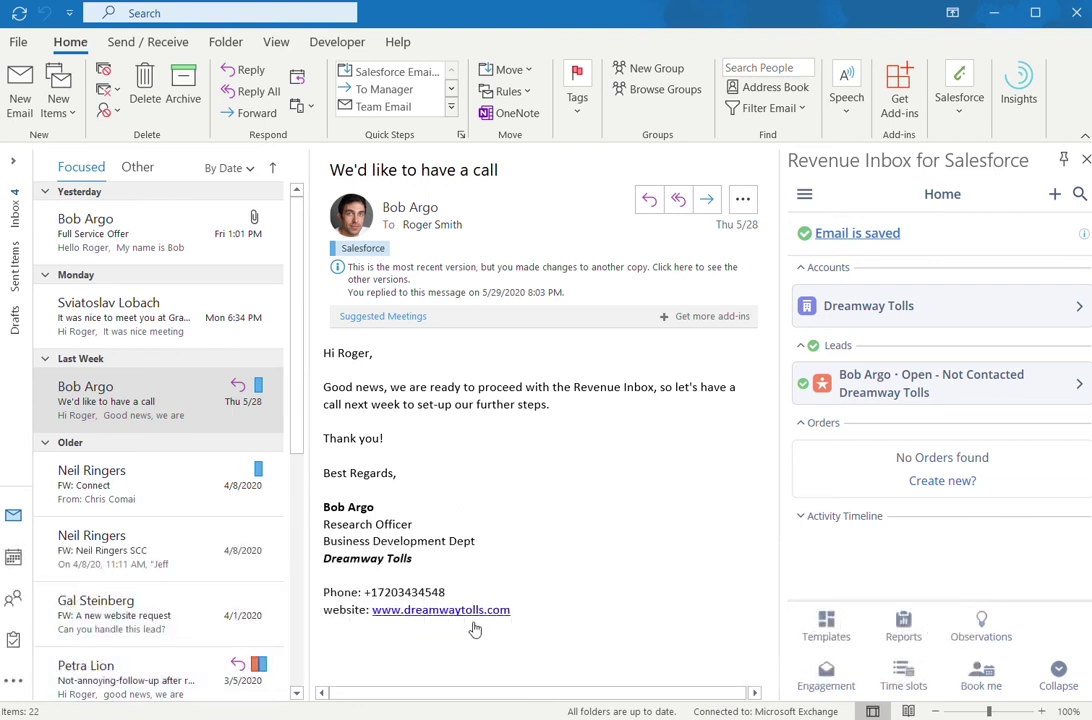
Step: Start a booking link with location Skype, attached to the Dreamway Tolls record
left_click(983, 678)
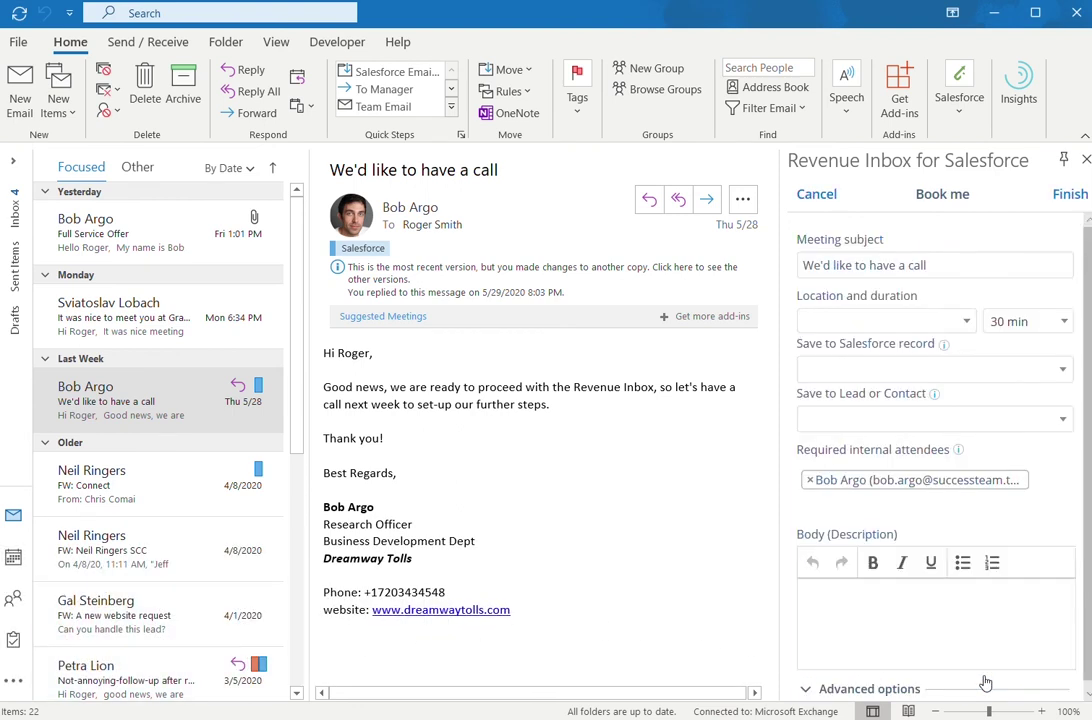
left_click(823, 322)
type("Skype")
left_click(1063, 370)
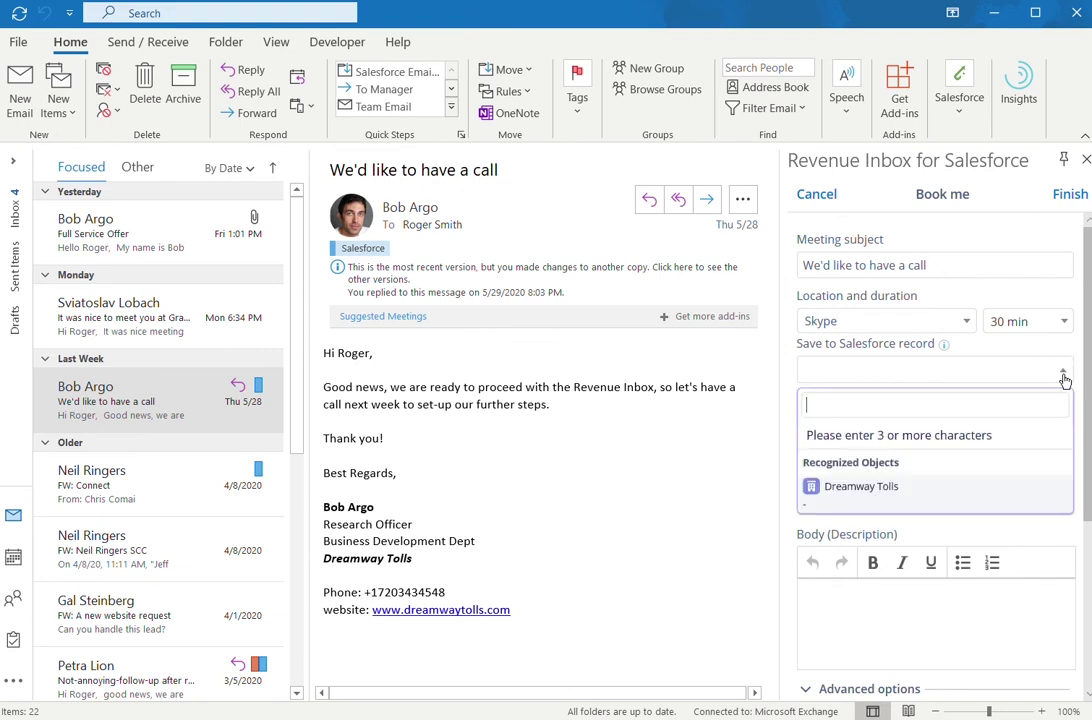
left_click(895, 492)
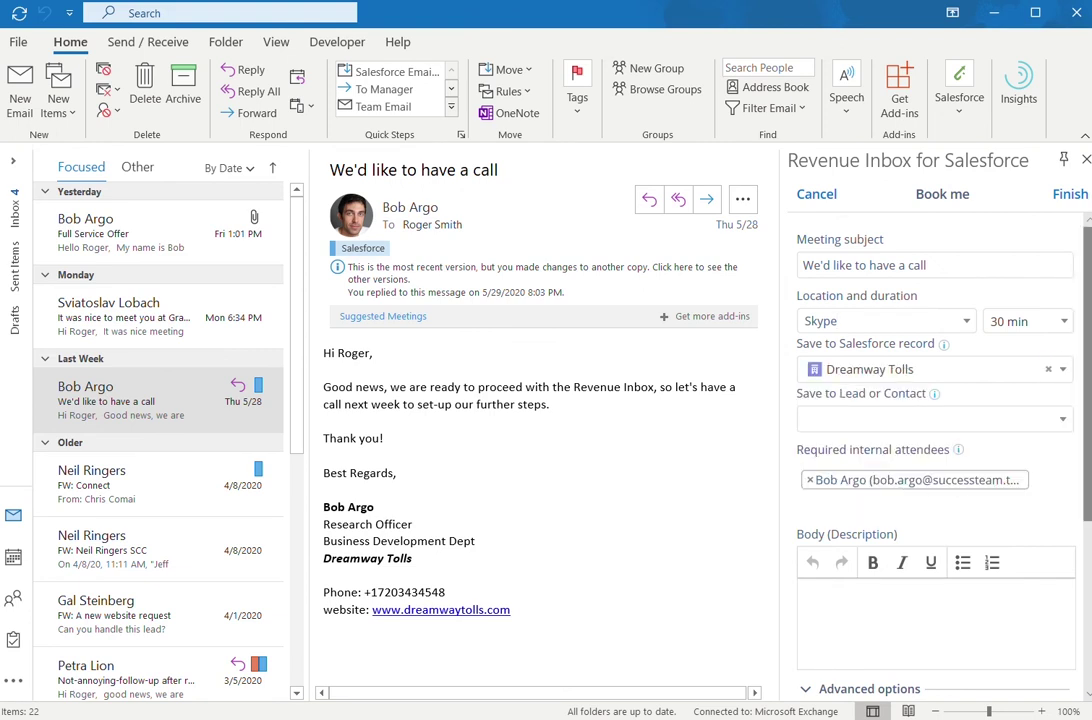
Step: Limit availability to Mondays and Wednesdays, from 11:00 AM until 3:00 PM
left_click_drag(1087, 440, 1087, 604)
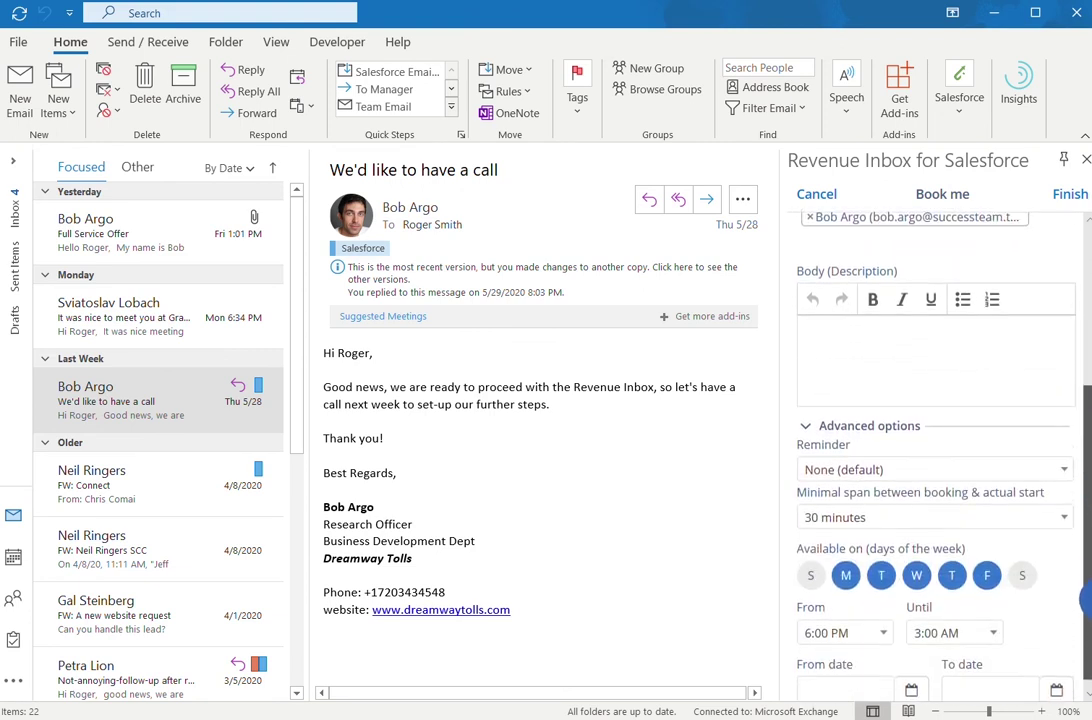
left_click(881, 564)
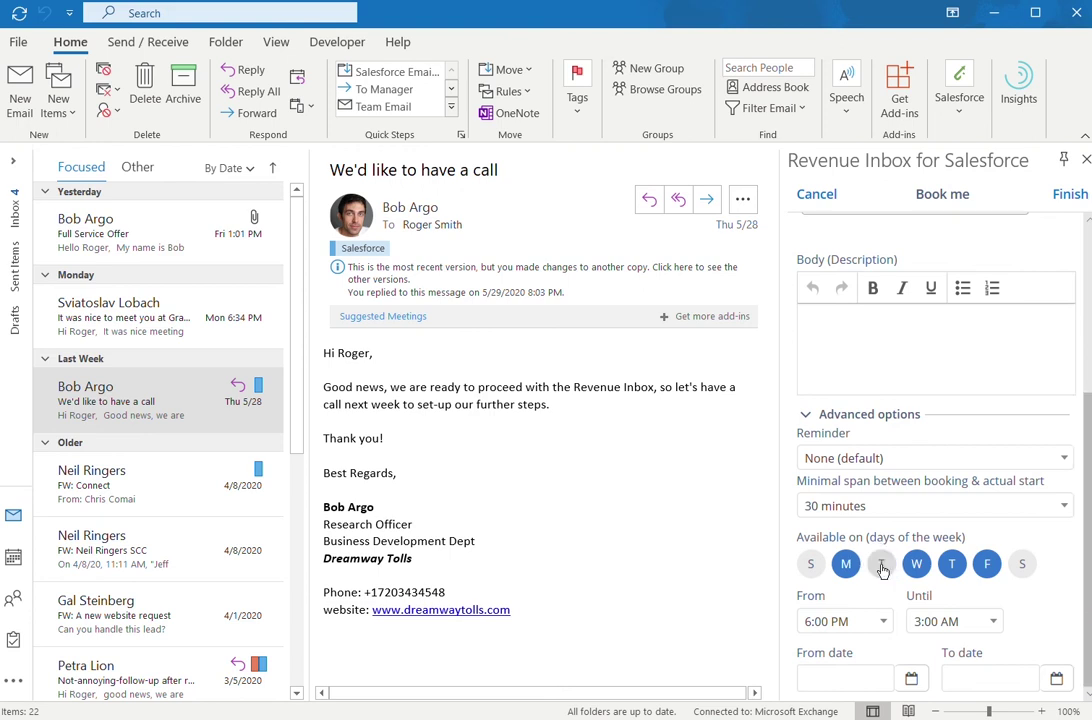
left_click(956, 575)
left_click(880, 620)
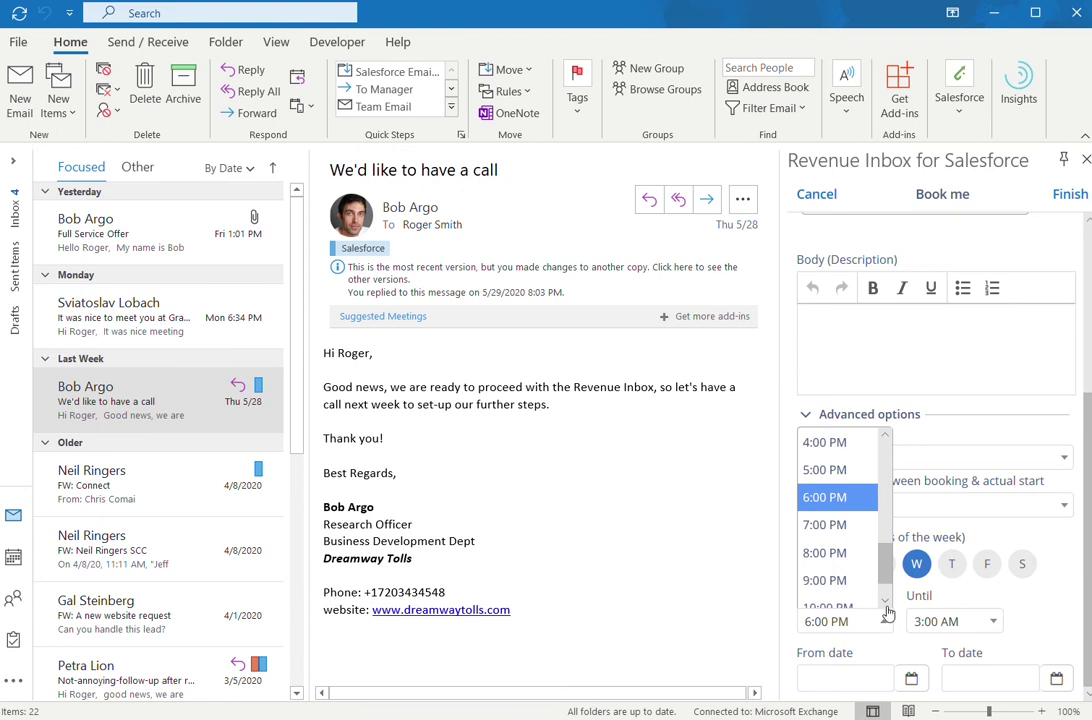
left_click_drag(883, 560, 882, 517)
left_click(853, 500)
left_click(993, 643)
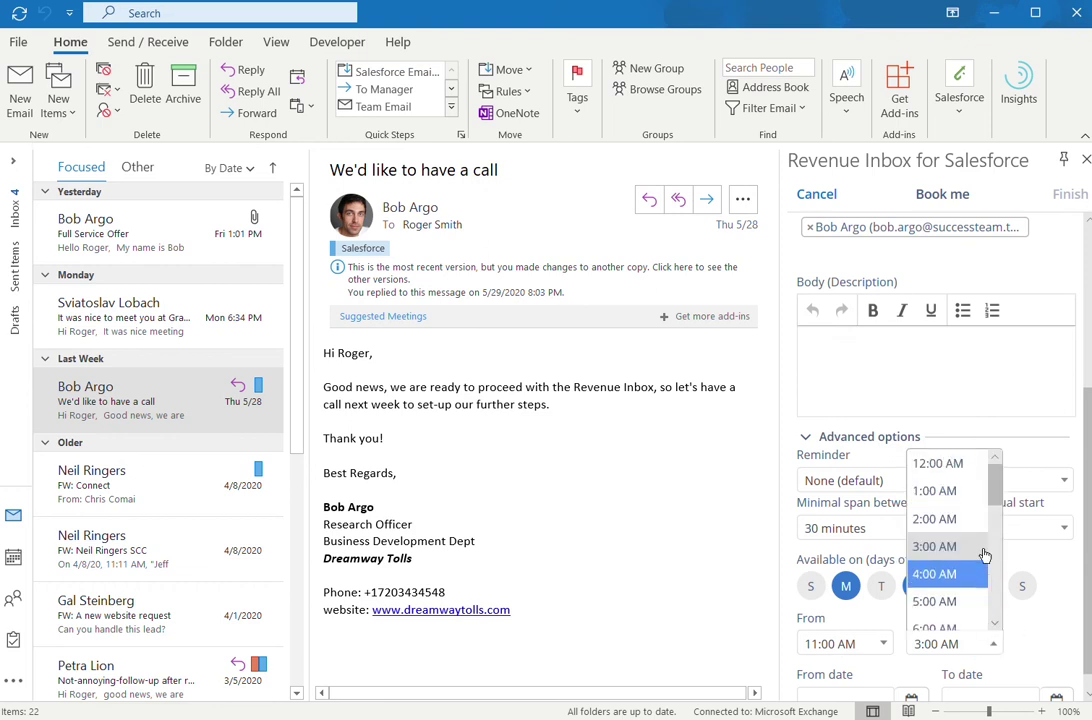
left_click_drag(995, 486, 999, 562)
left_click(902, 563)
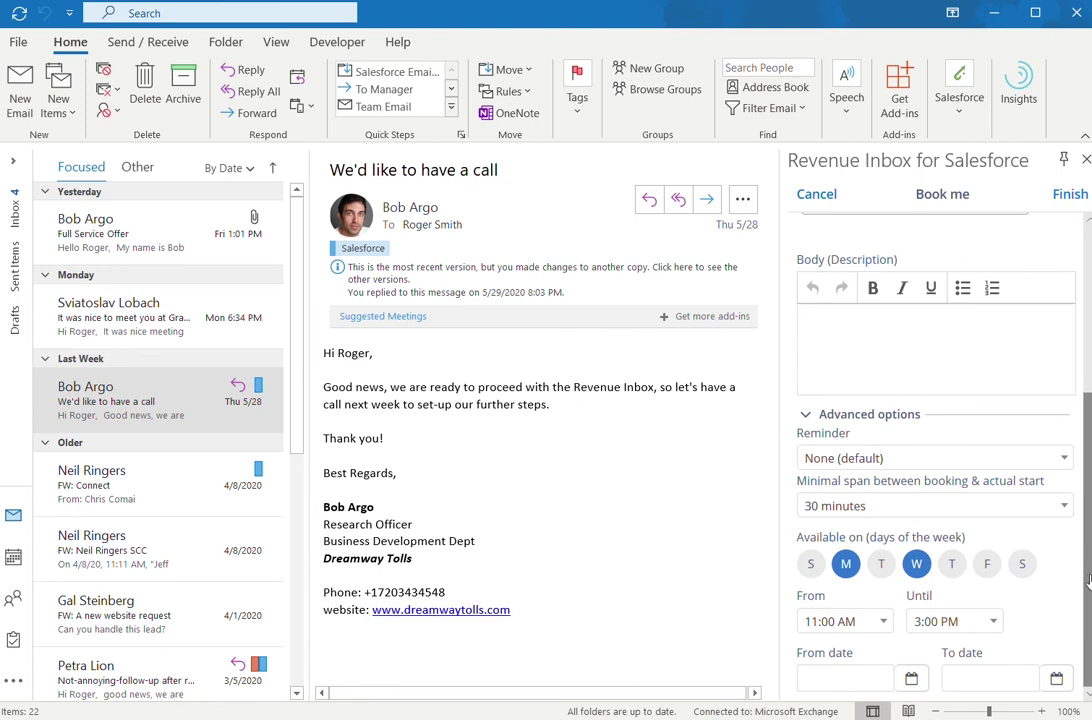
Step: Set the date range to June 23–30 and save the booking link into a reply
left_click(912, 680)
left_click(886, 588)
left_click(1055, 692)
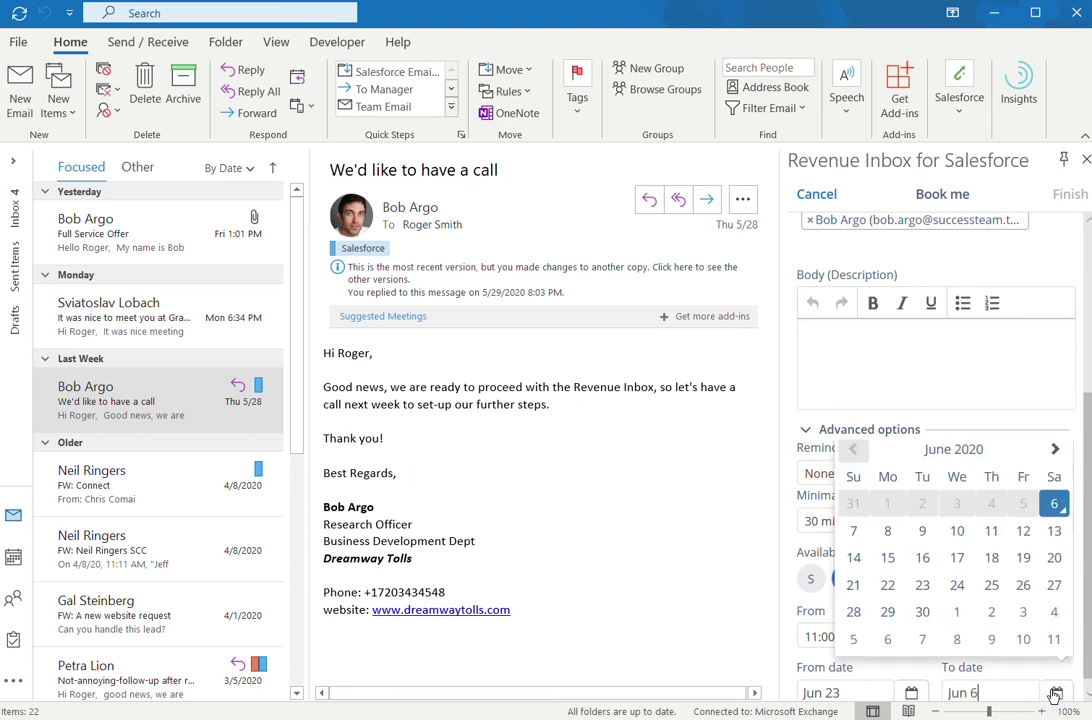
left_click(922, 612)
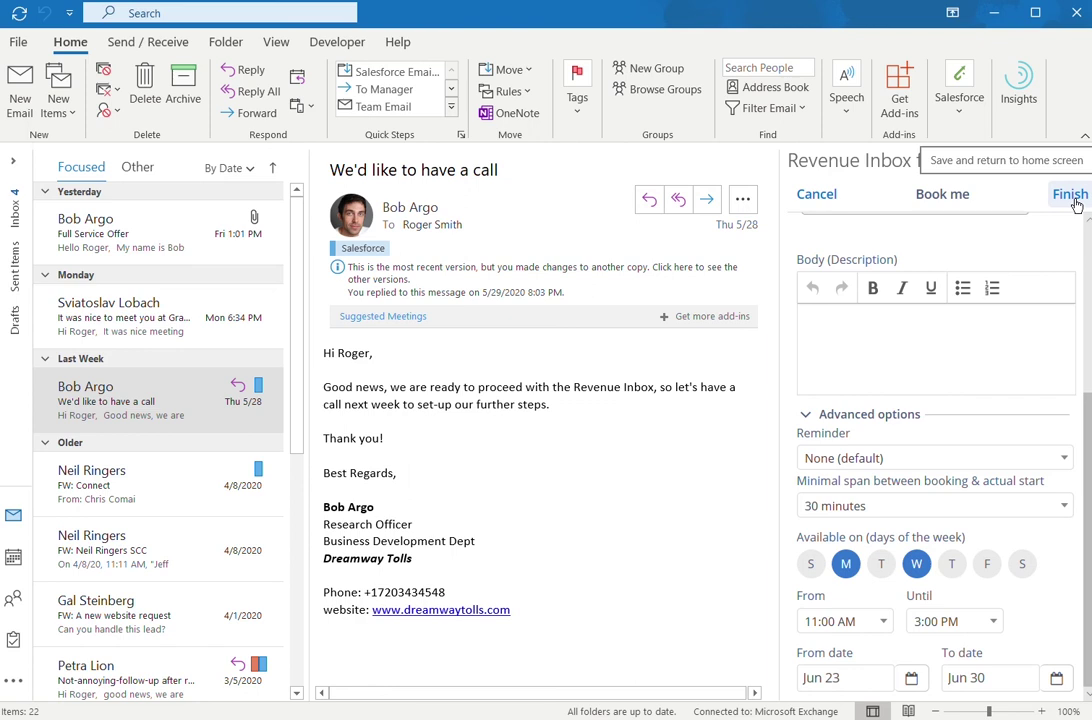
left_click(1070, 195)
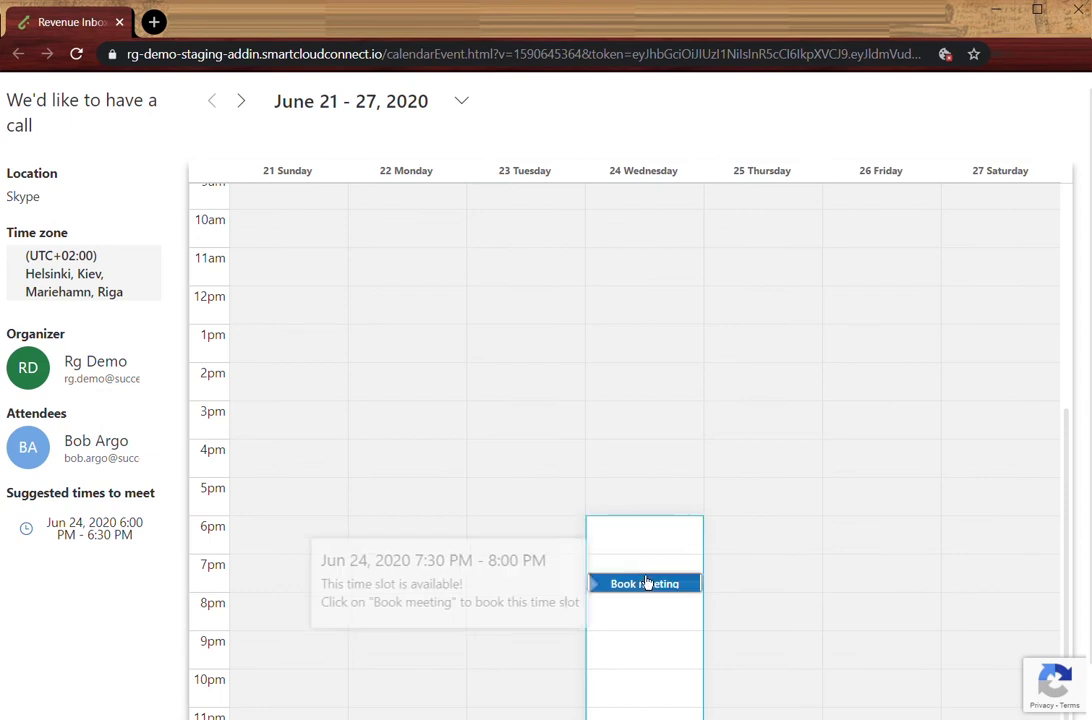
Step: Select the Wednesday, June 24, 9:00 PM slot on the booking page
left_click(640, 648)
left_click(640, 641)
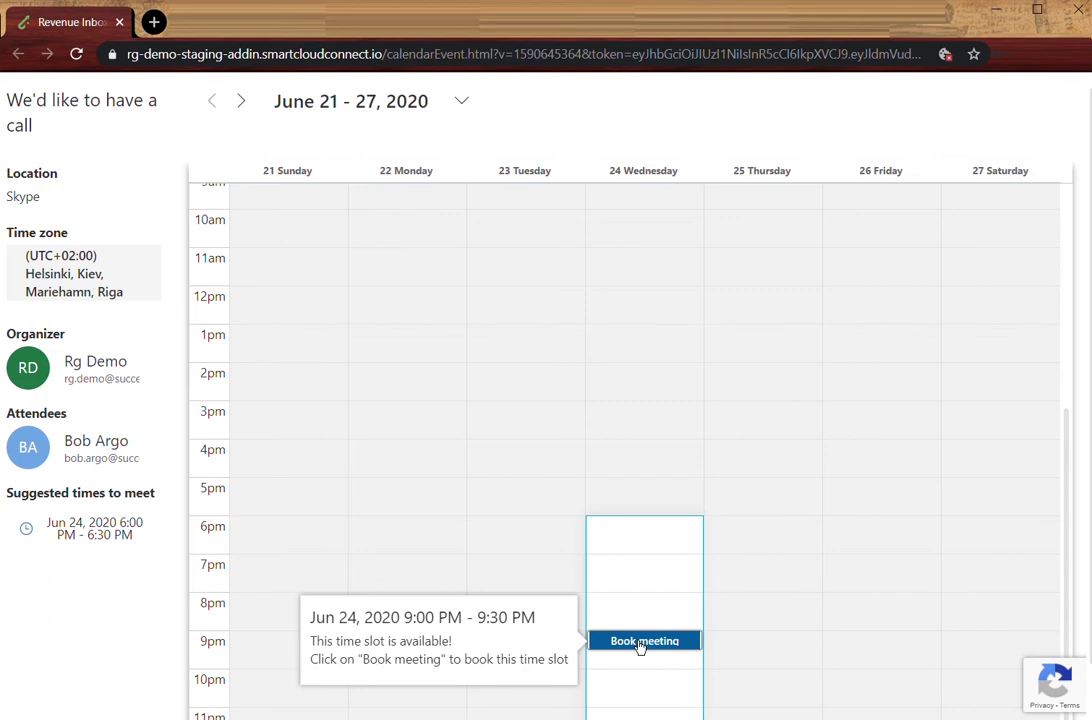
Step: Book the June 24 slot with the attendee's full name and suggested email address
left_click(640, 643)
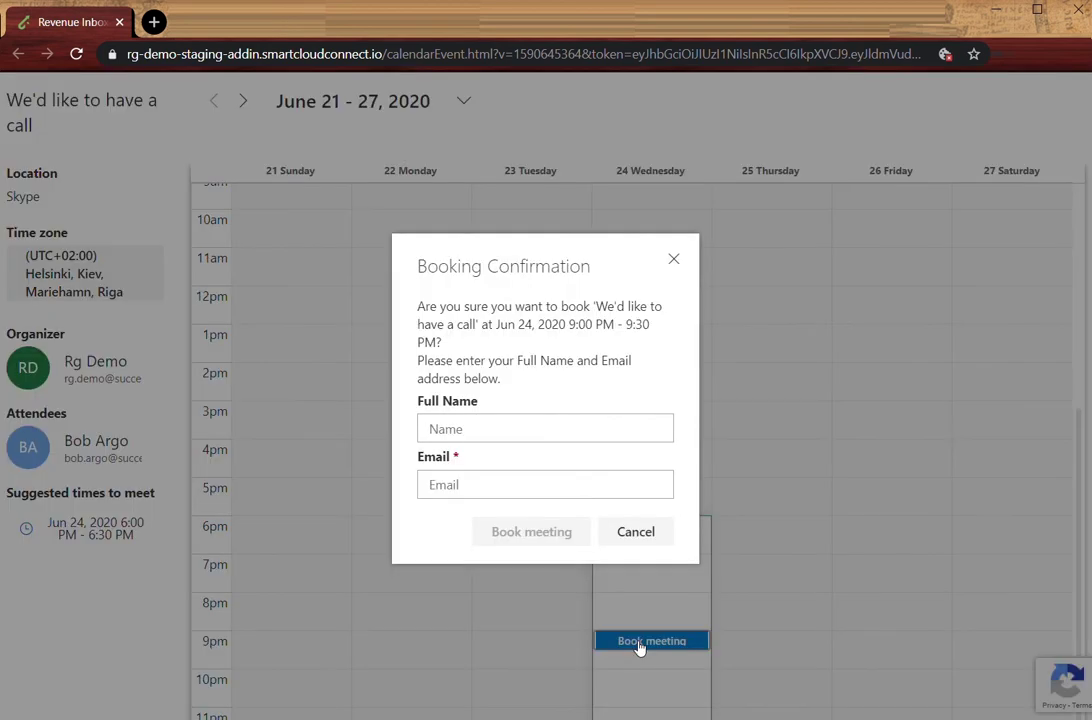
left_click(530, 429)
type("Bob")
key("Tab")
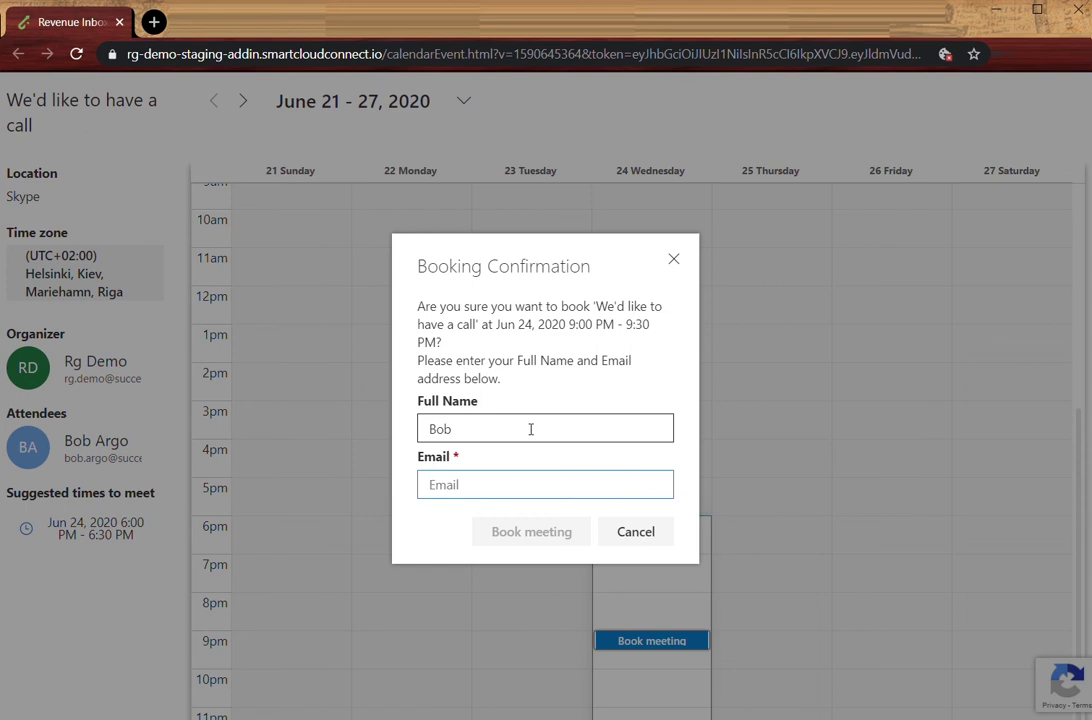
left_click(566, 521)
left_click(558, 530)
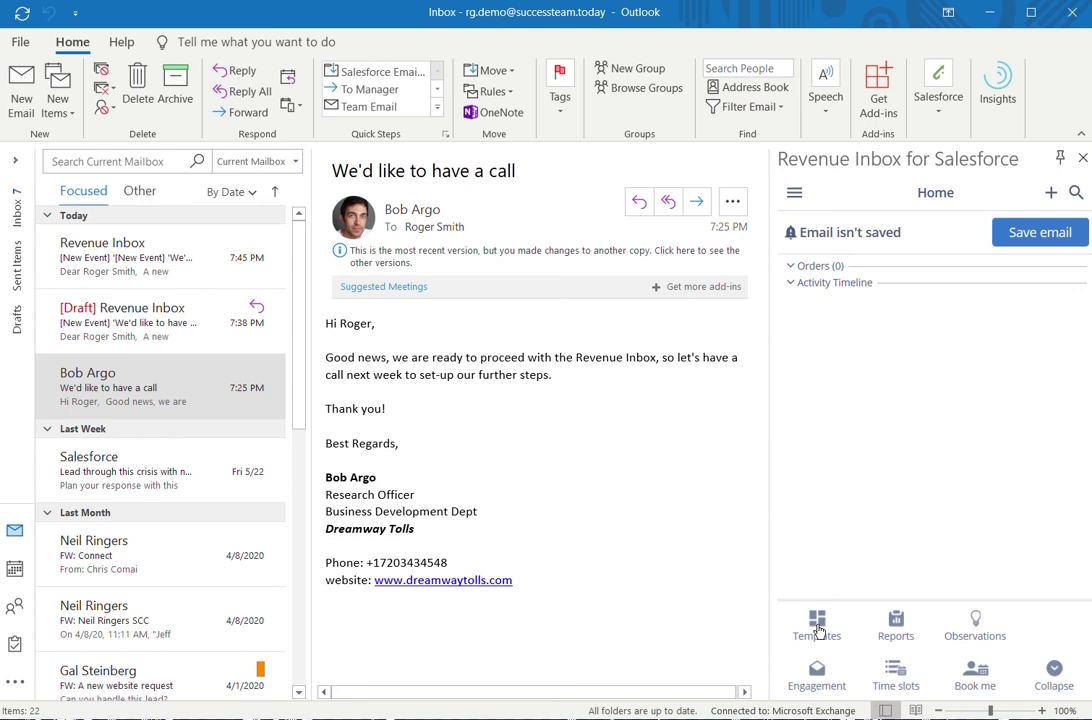
Step: Insert the Support: Case Response template into a reply, linked to the sender's contact record
left_click(818, 628)
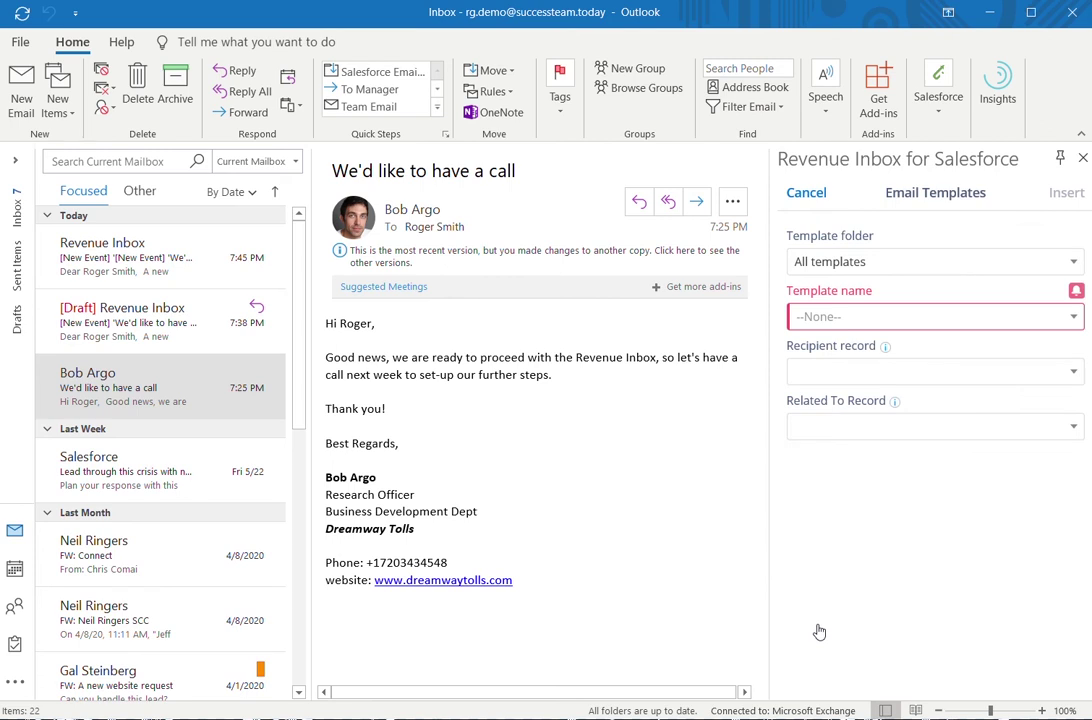
left_click(1065, 317)
scroll(920, 500, "down", 3)
scroll(926, 479, "down", 1)
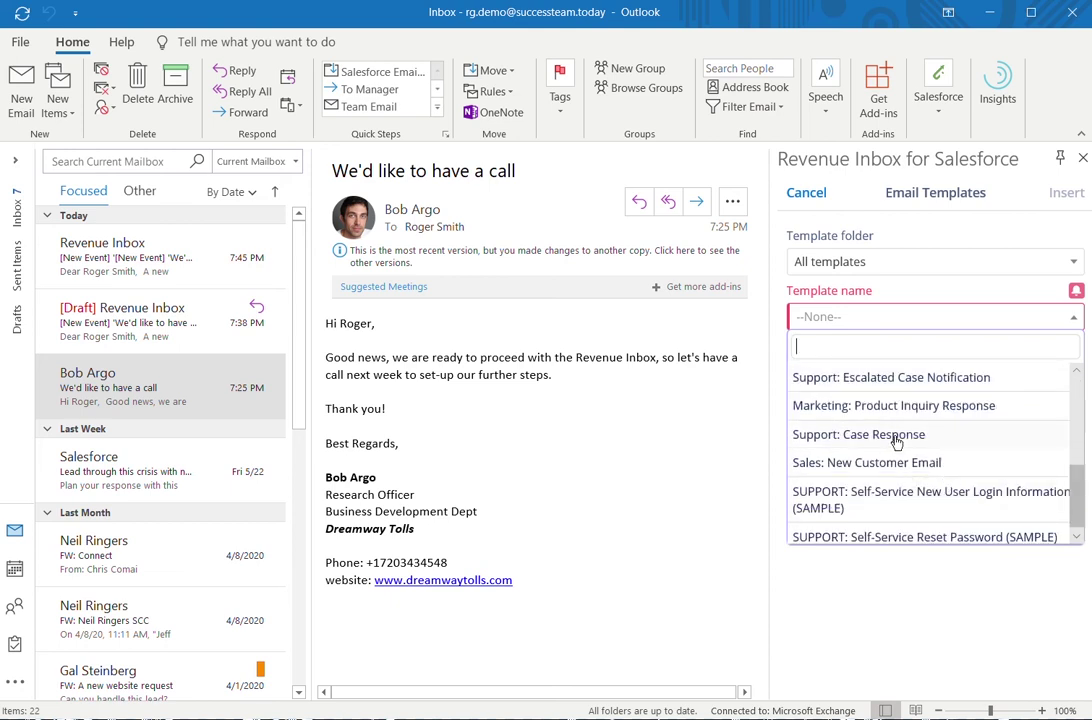
left_click(896, 436)
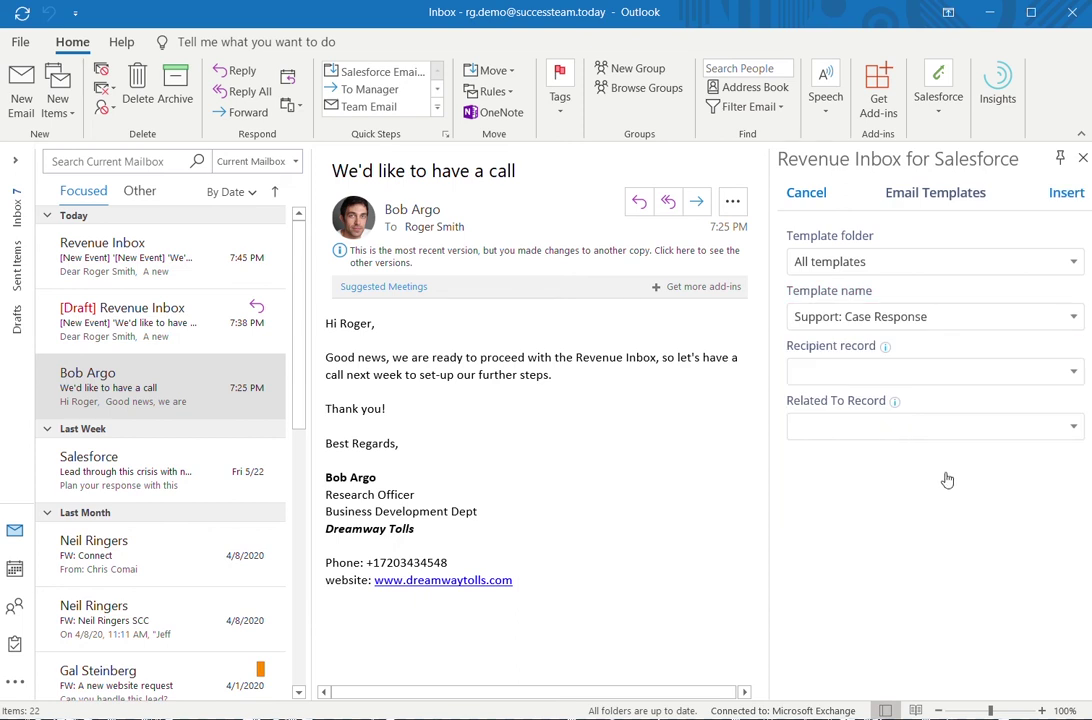
left_click(1001, 377)
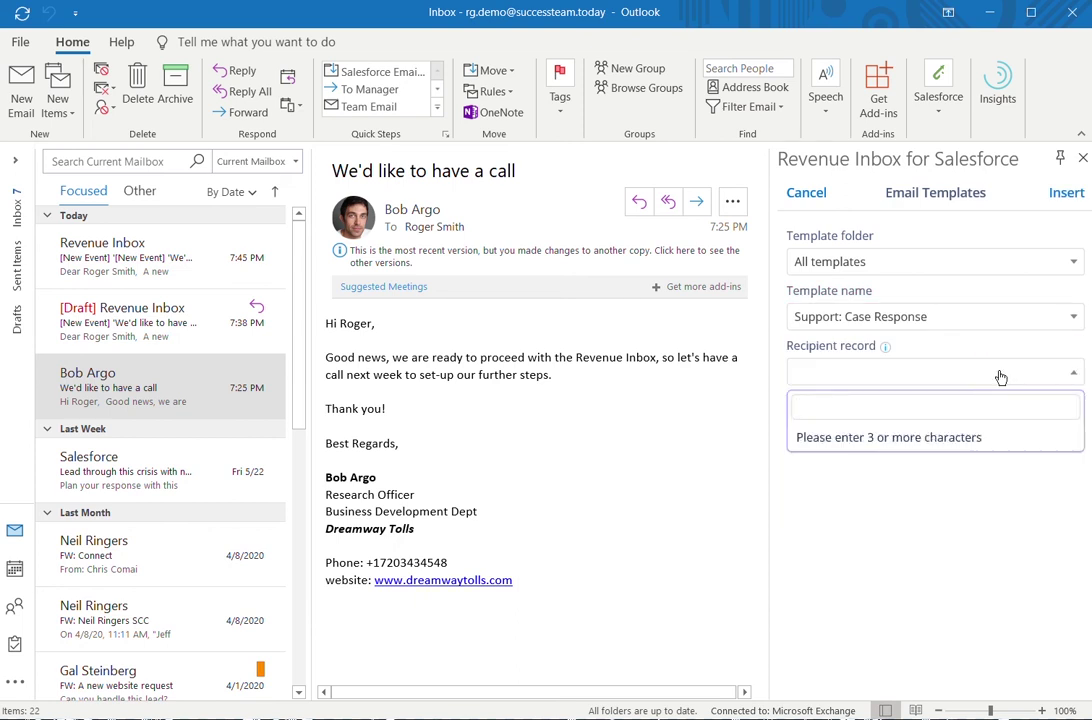
type("bob")
left_click(907, 459)
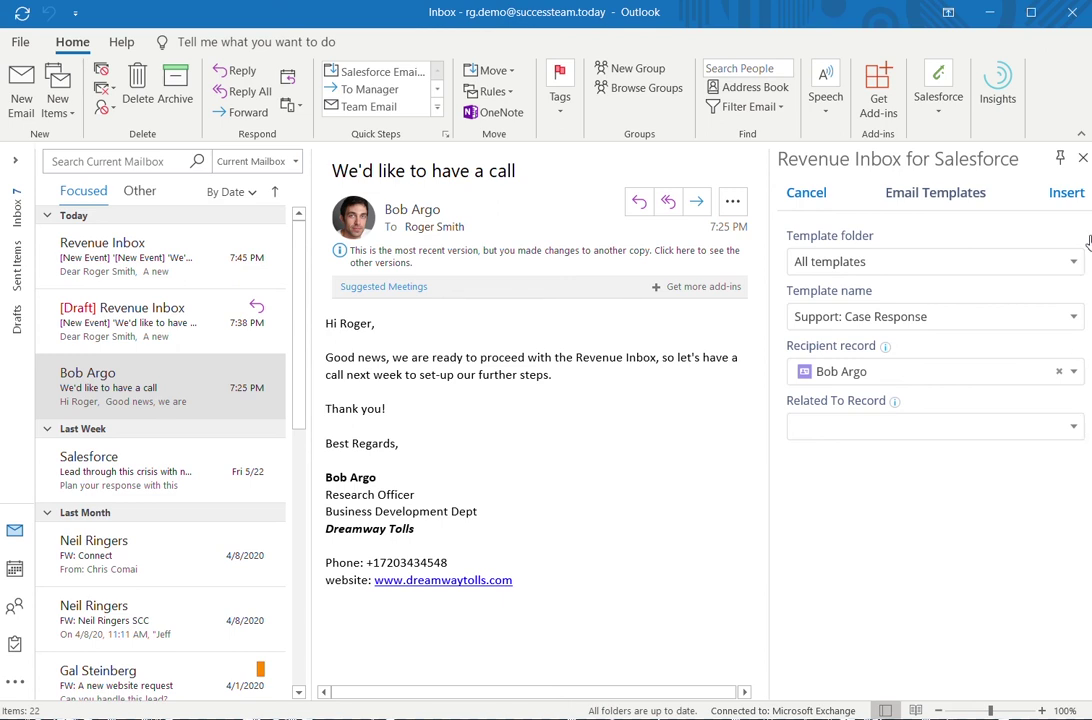
left_click(1060, 195)
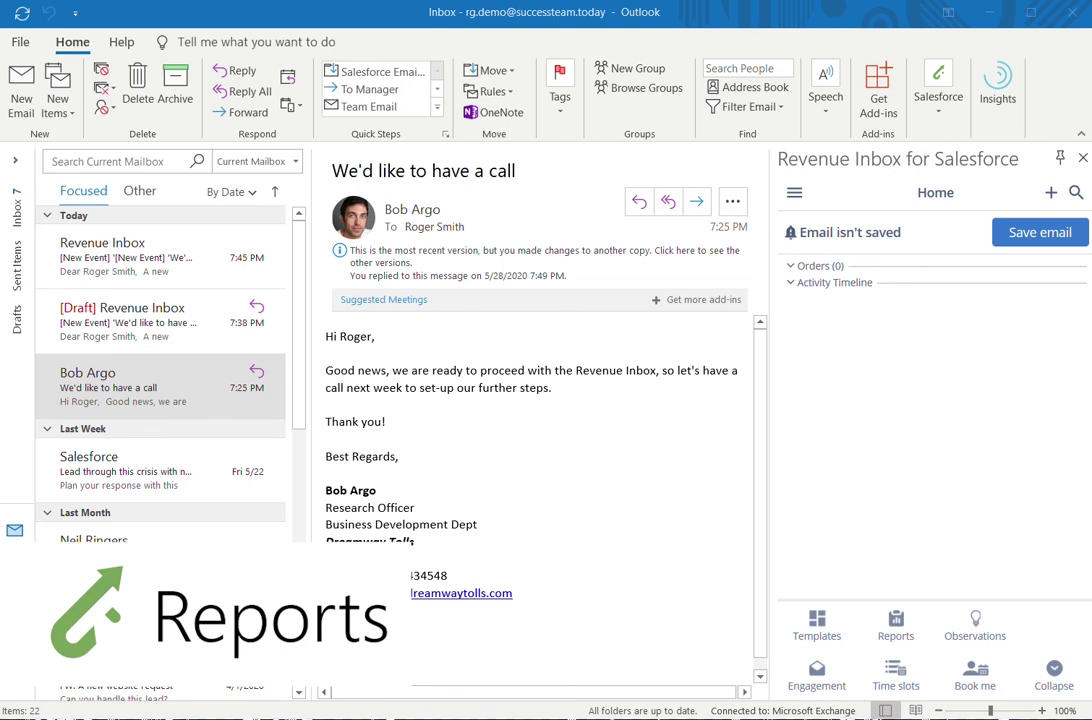
Step: Browse the recent Salesforce reports, then return home and show this email's Observations
left_click(896, 625)
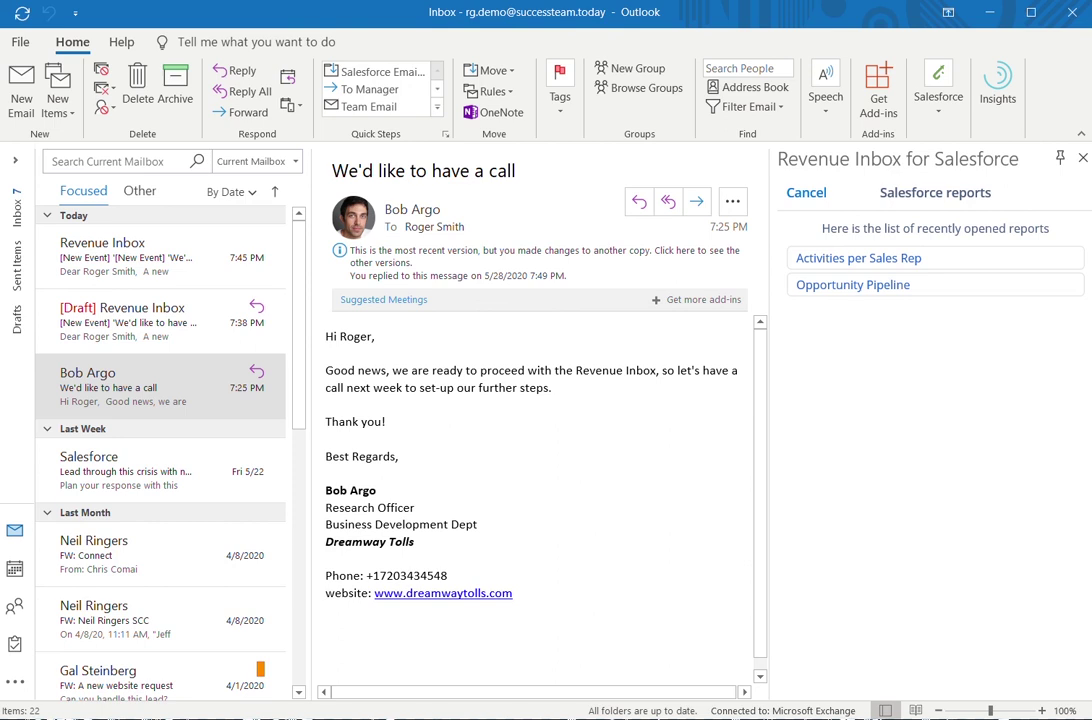
left_click(808, 193)
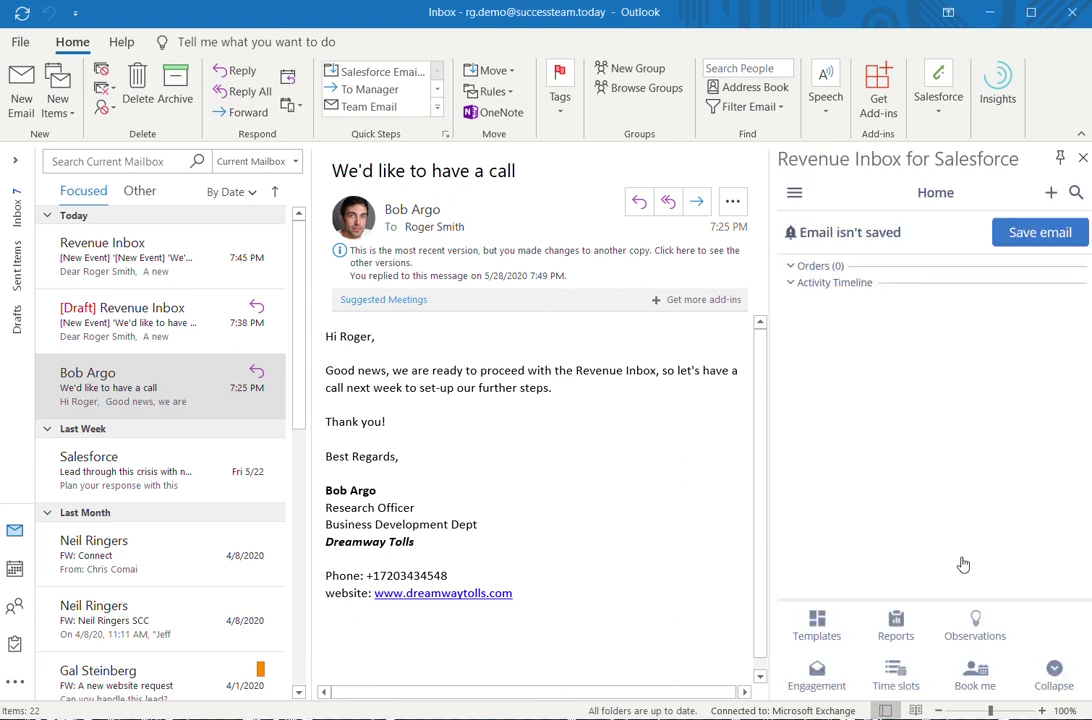
left_click(977, 617)
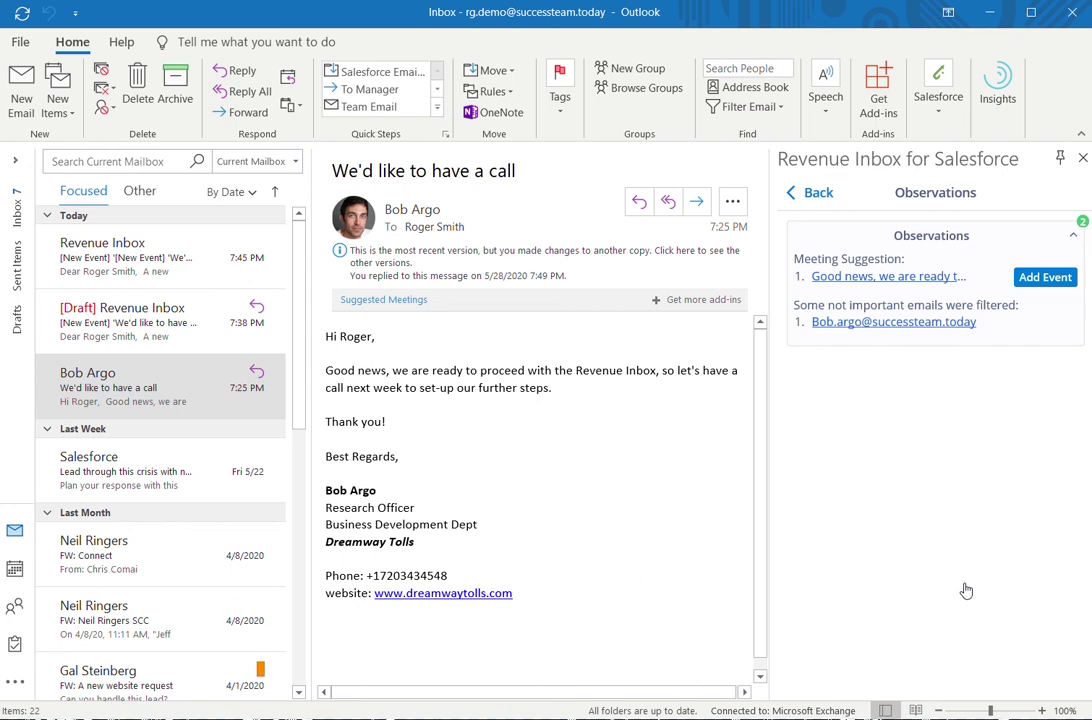
Step: Quick-save the current email, then the FW: Connect email, to Salesforce
left_click(938, 108)
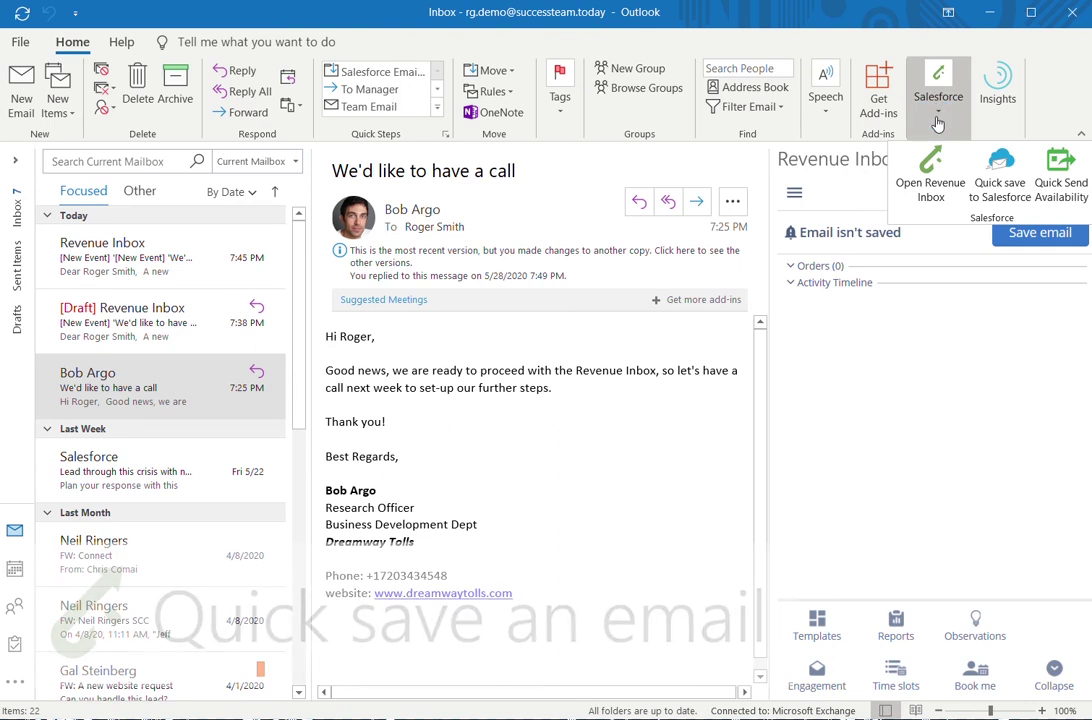
left_click(995, 183)
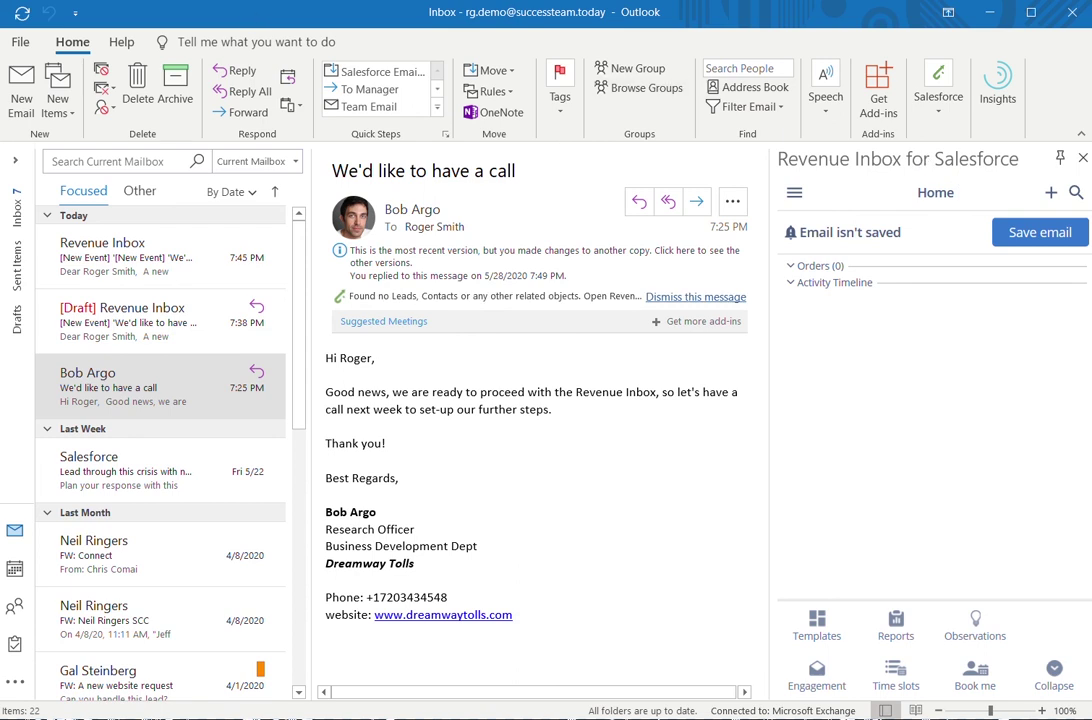
left_click(122, 556)
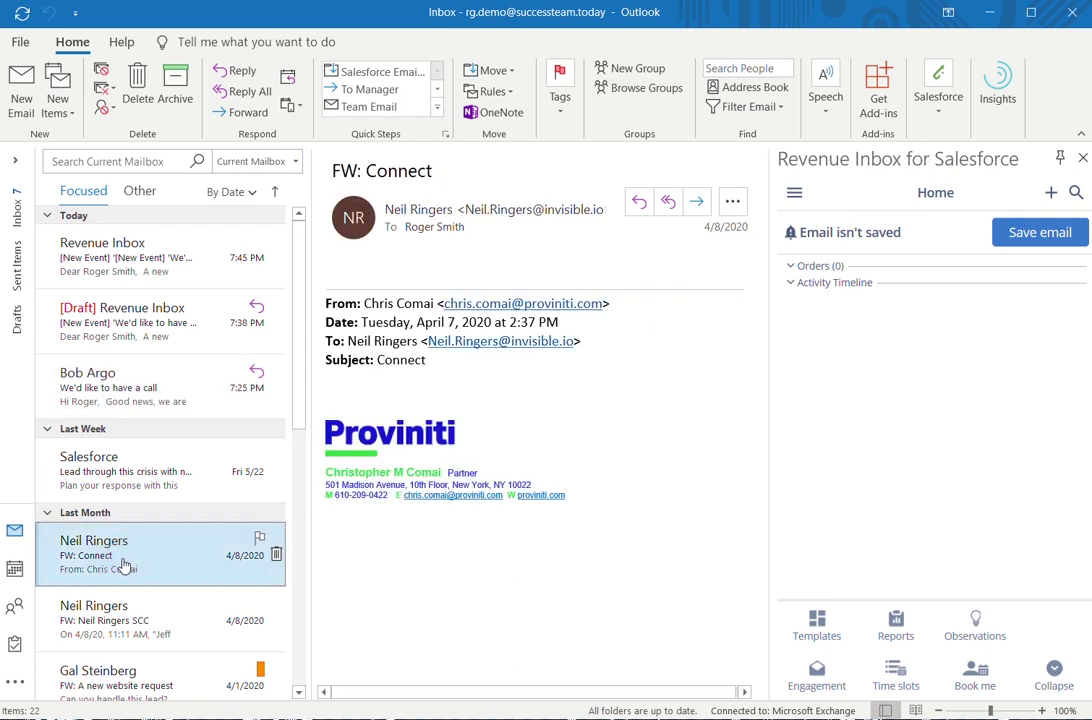
left_click(938, 110)
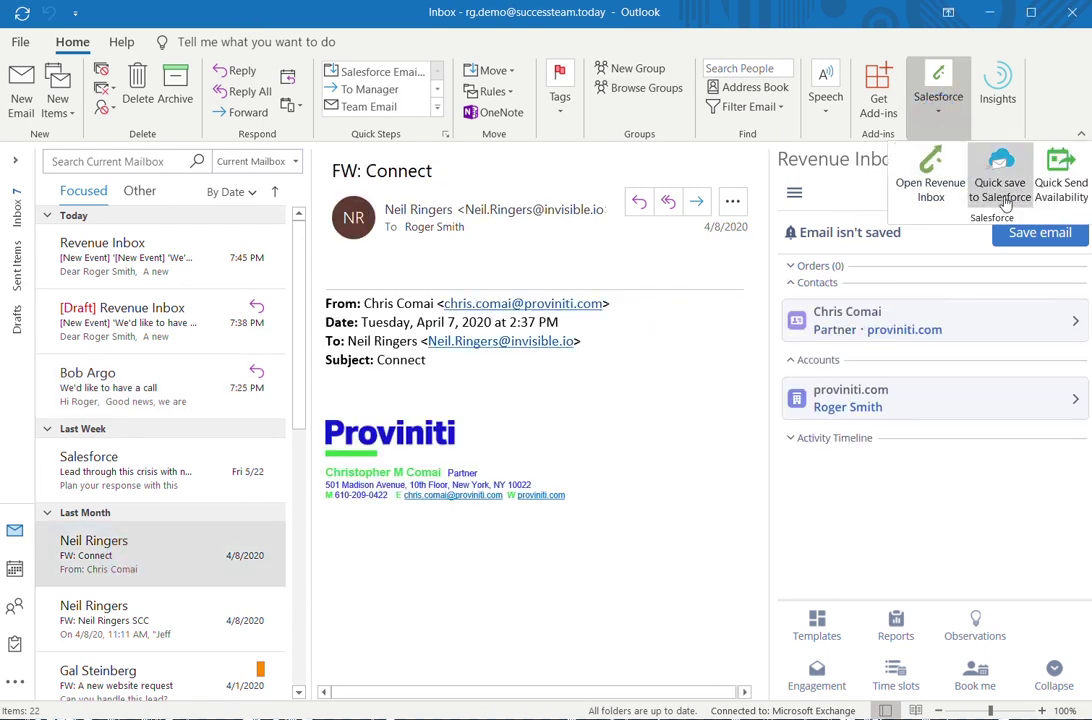
left_click(1050, 185)
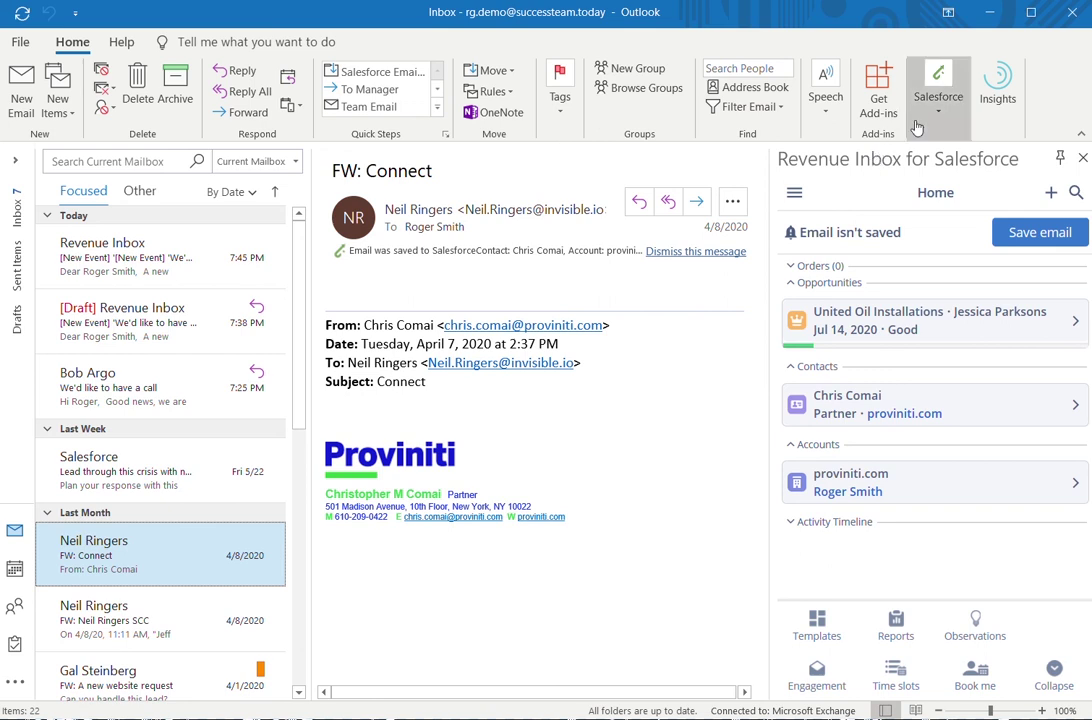
Step: Use Quick Send Availability to reply to FW: Connect with a booking link
left_click(938, 90)
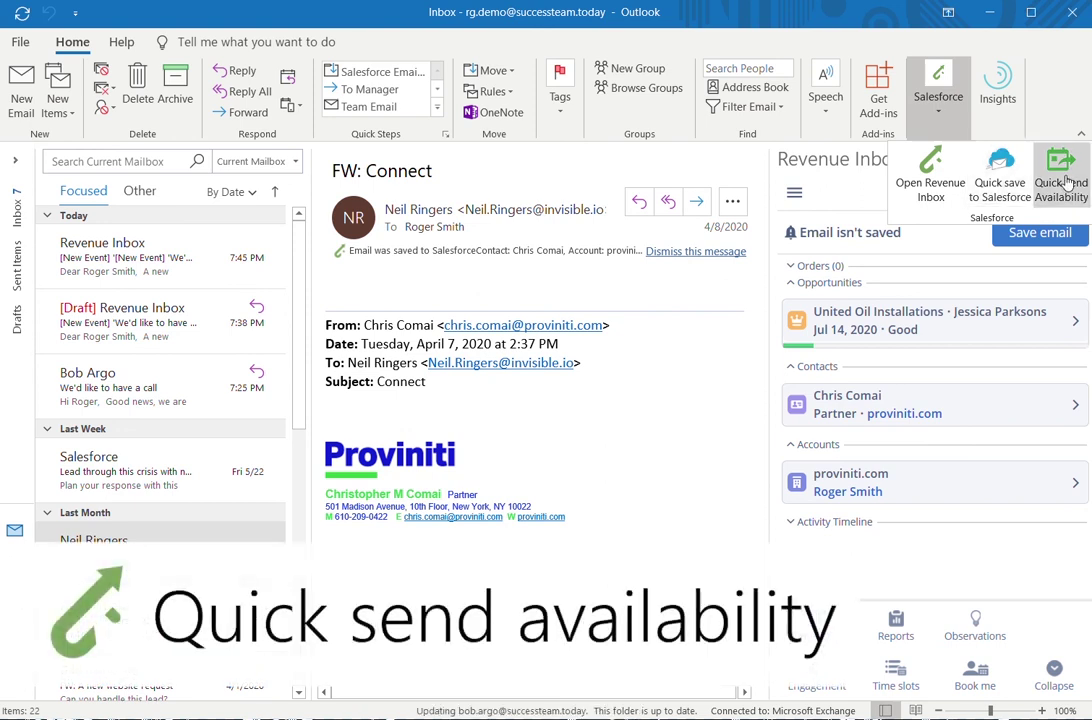
left_click(1062, 182)
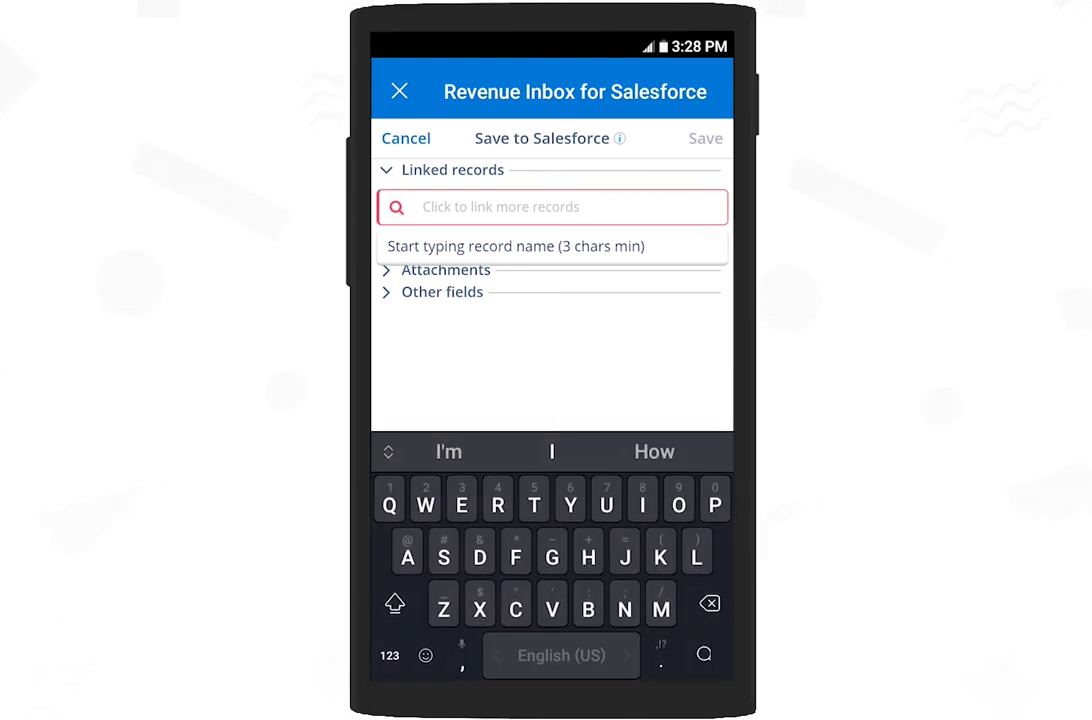
Step: Link the email to United Oil & Gas, UK, include its attachments, and save it
type("Oil")
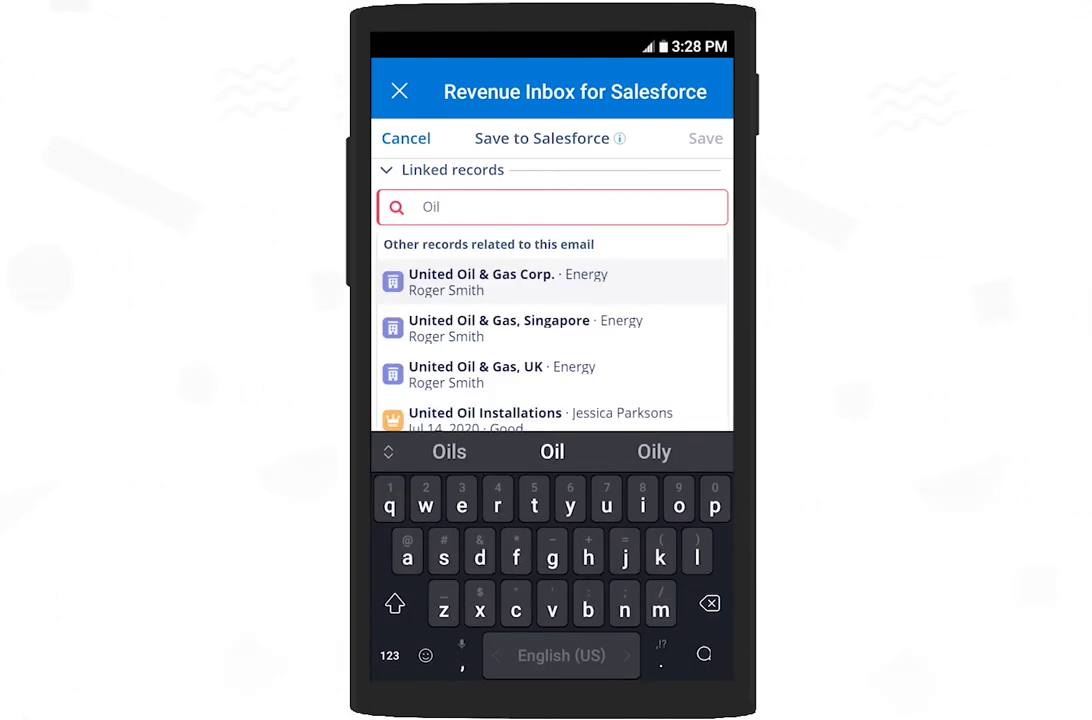
left_click(520, 363)
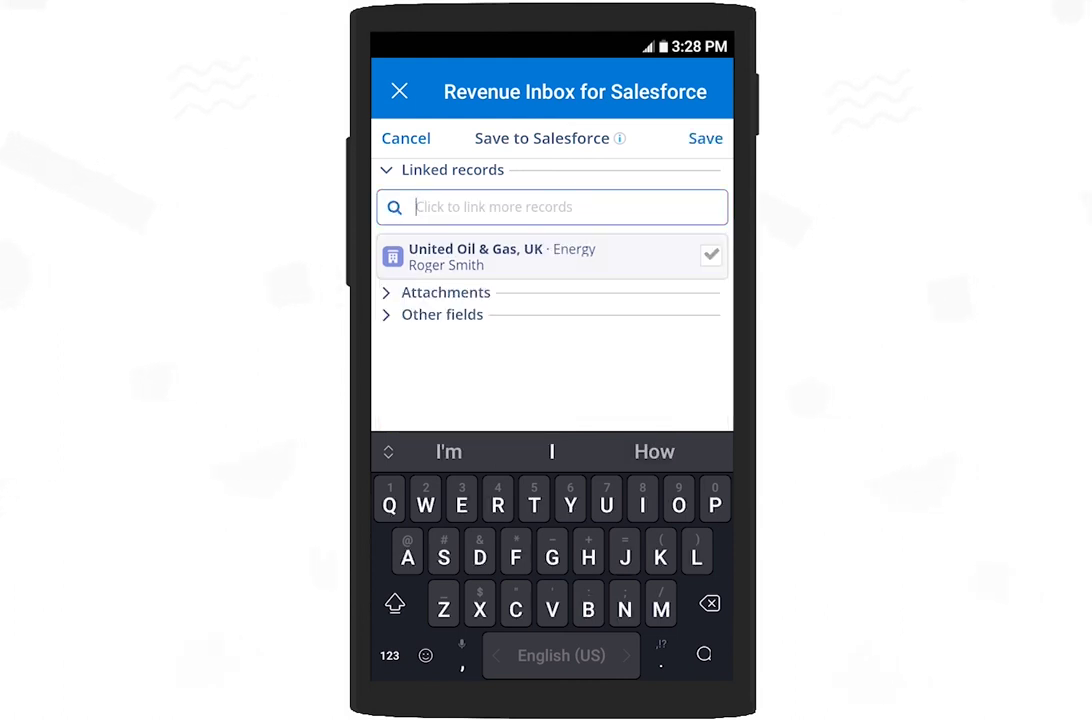
left_click(446, 292)
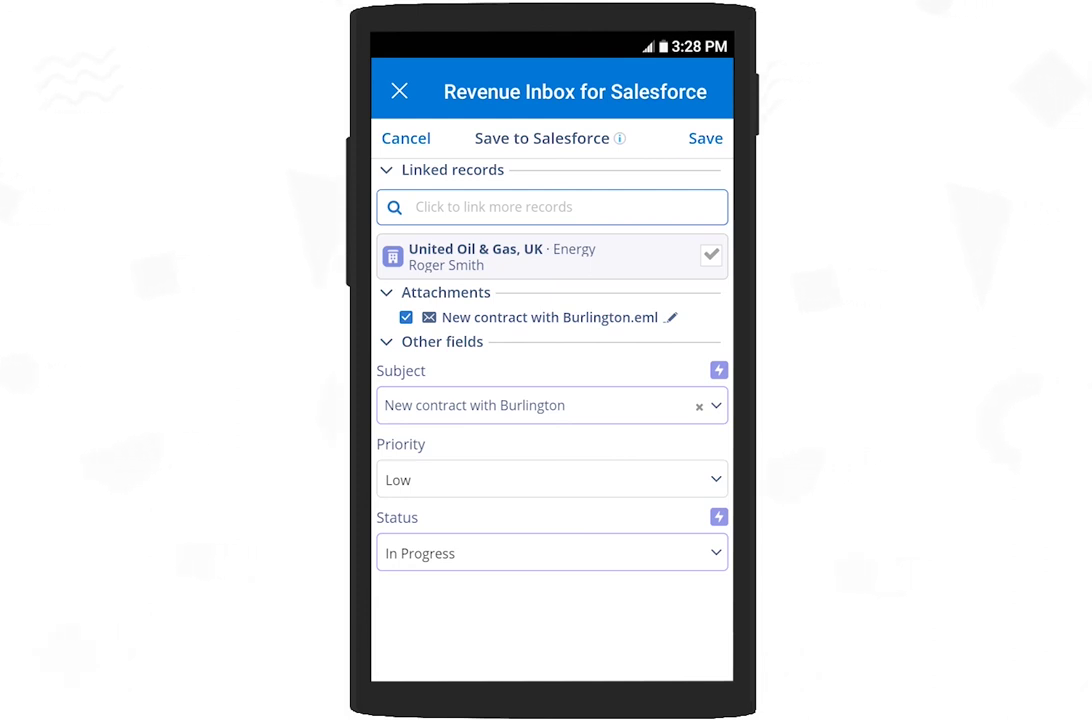
left_click(705, 138)
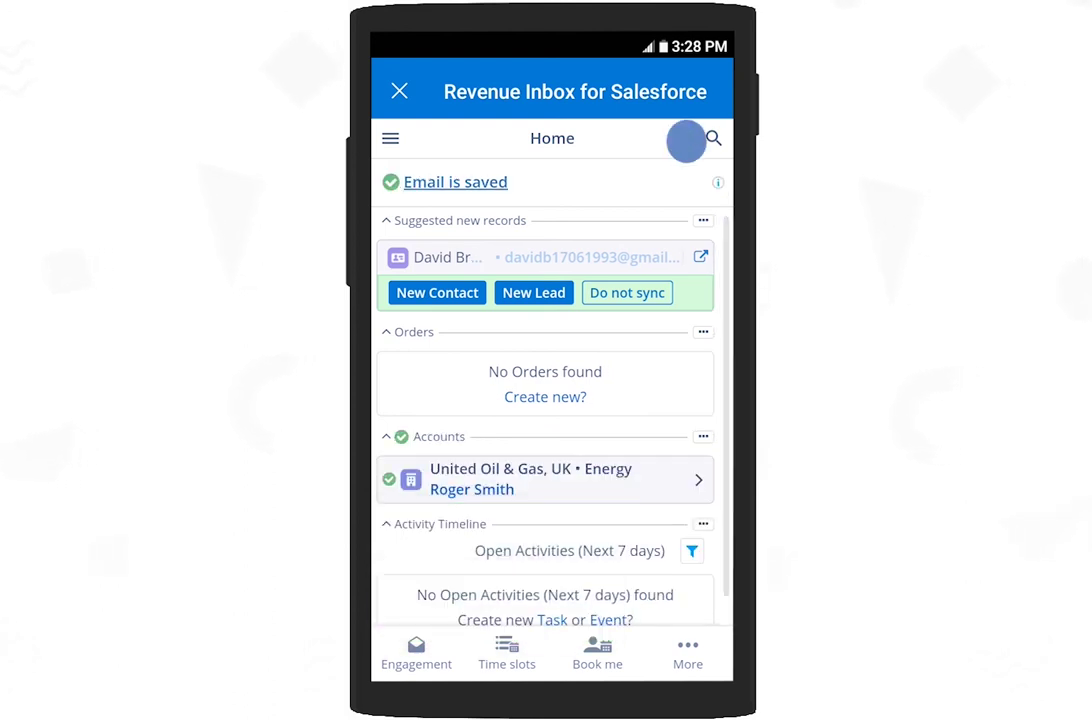
Step: Start a new Salesforce account named Fishers&Co with account type Prospect
left_click(686, 140)
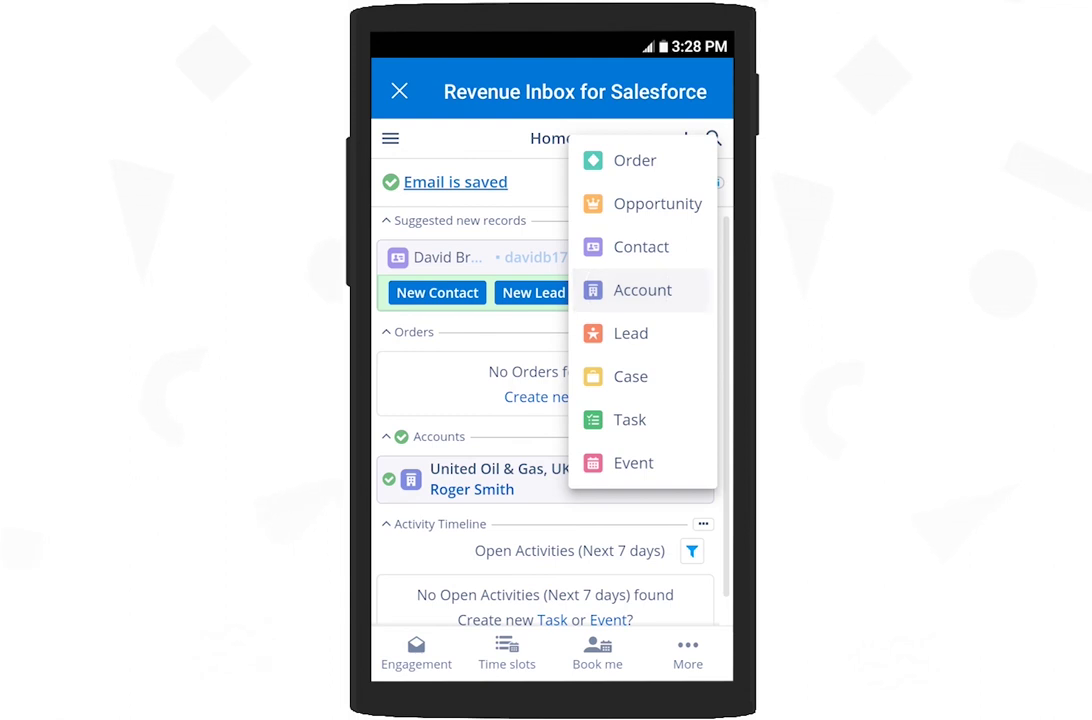
left_click(642, 290)
type("Fishers&Co")
left_click(545, 375)
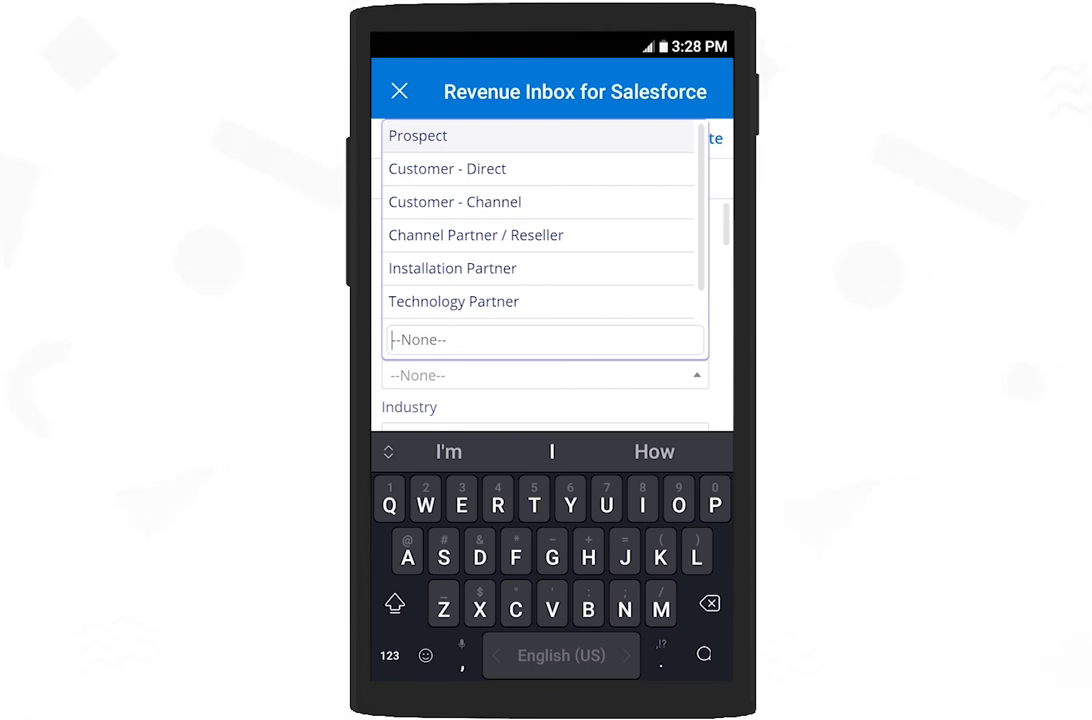
left_click(418, 135)
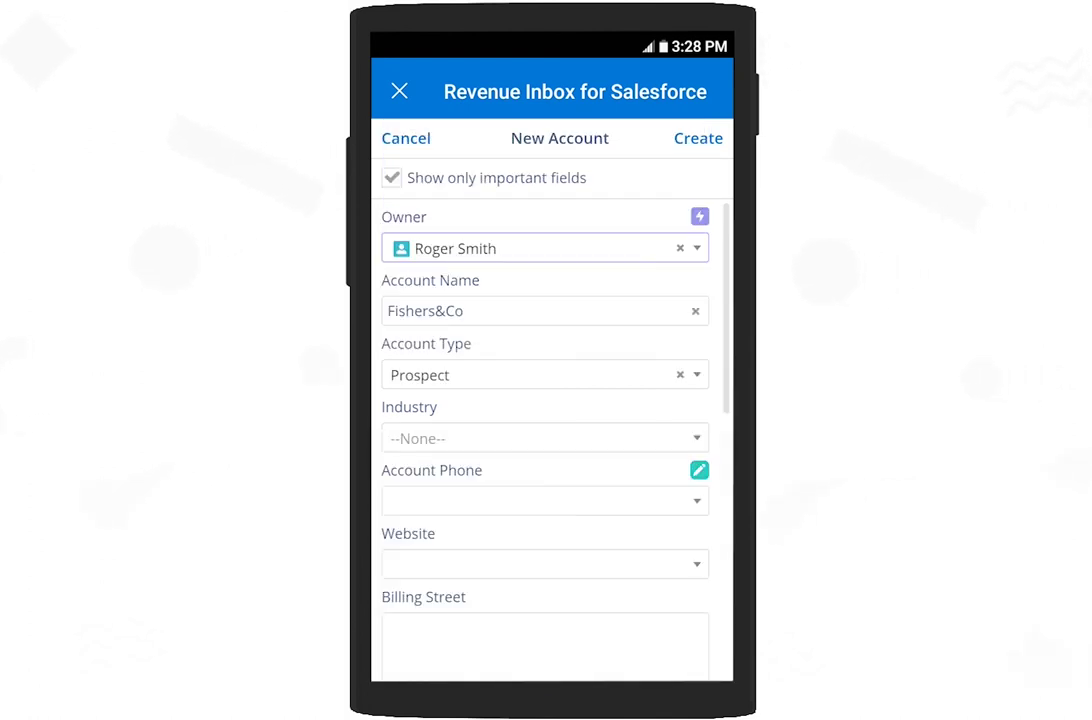
Step: Review the remaining account fields, then create the Fishers&Co account
scroll(545, 420, "down", 1)
scroll(545, 430, "down", 2)
scroll(545, 430, "down", 1)
scroll(545, 430, "down", 1)
scroll(545, 430, "down", 1)
scroll(545, 430, "down", 1)
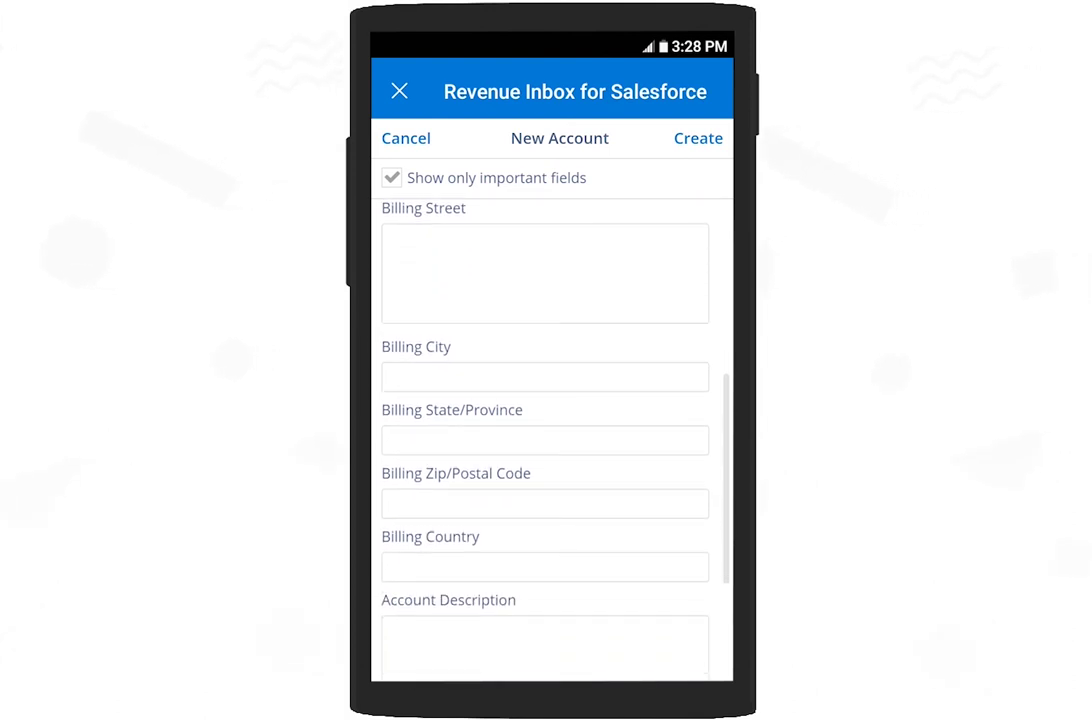
scroll(545, 430, "down", 2)
scroll(545, 430, "down", 2)
scroll(545, 430, "up", 2)
scroll(545, 430, "up", 2)
scroll(545, 430, "up", 2)
left_click(686, 142)
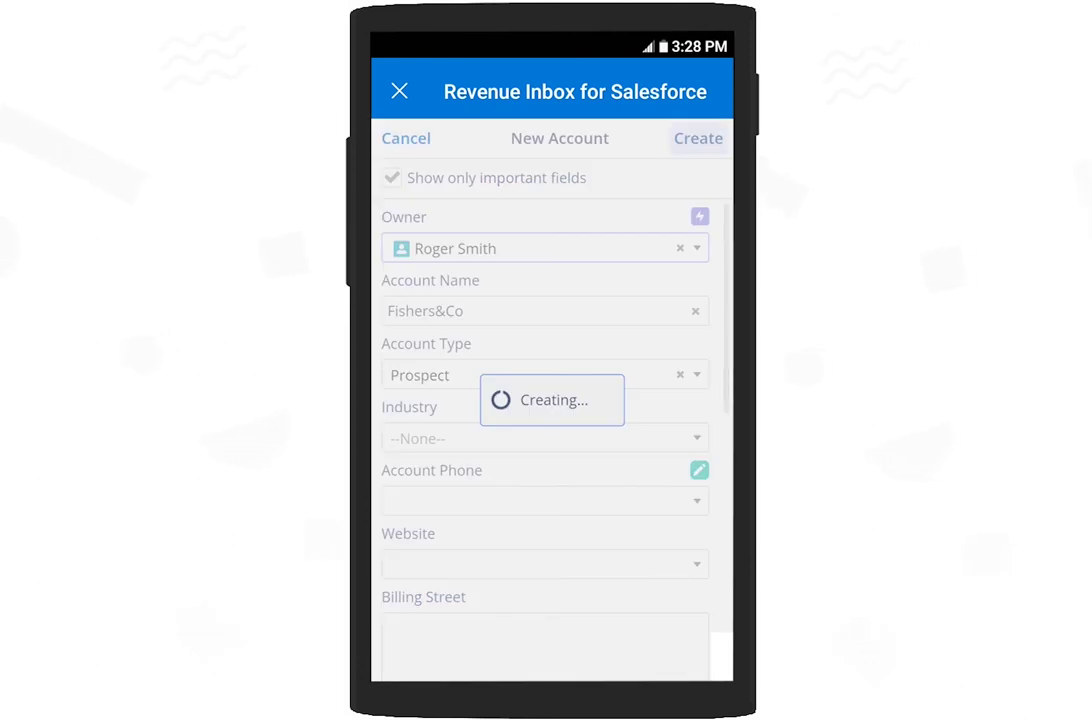